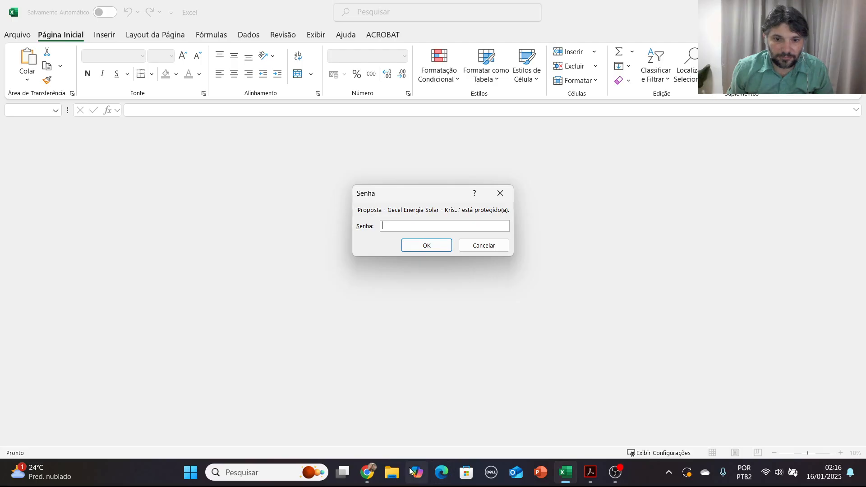
Open Bloco de notas to retrieve the workbook password, then enter it to unlock the protected Proposta - Gecel Energia Solar workbook
left_click(244, 472)
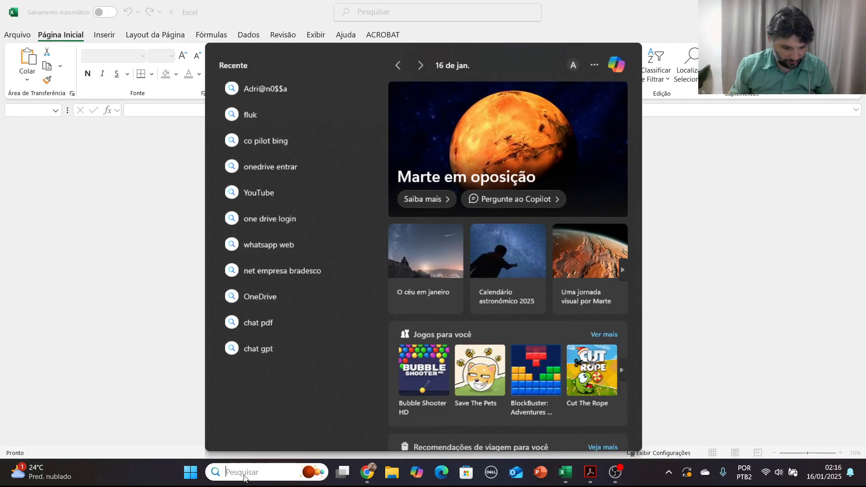
type("bloco")
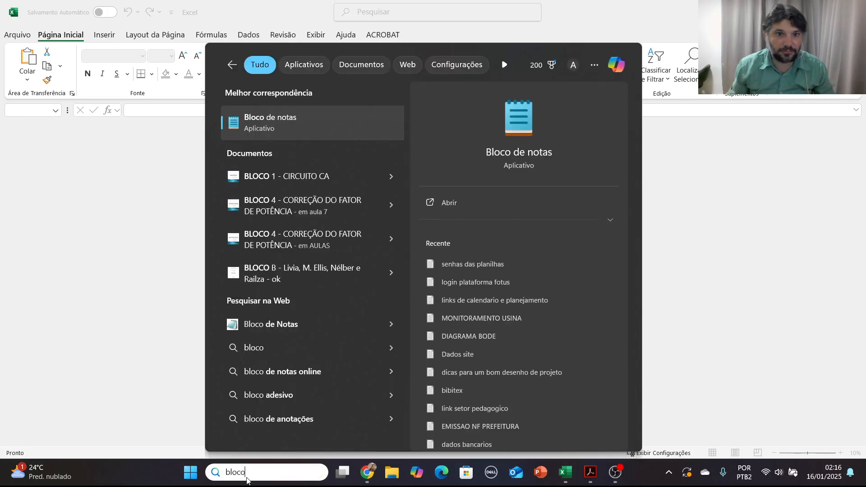
left_click(289, 129)
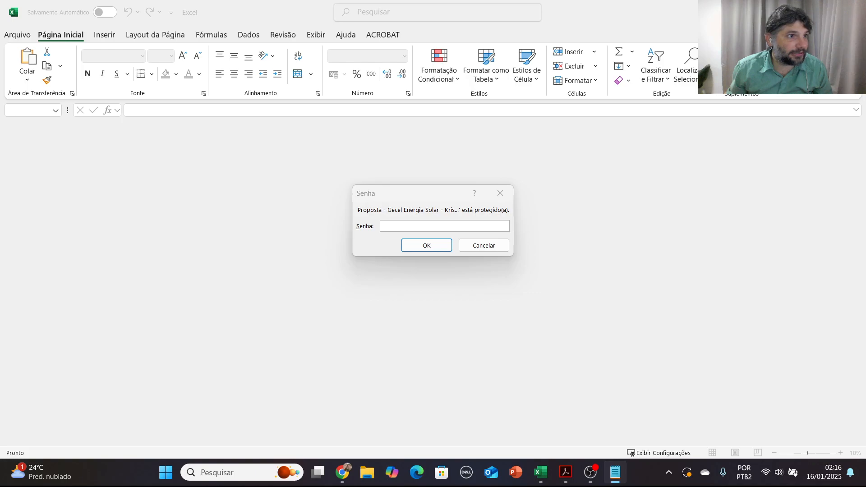
key("ctrl+v")
left_click(419, 251)
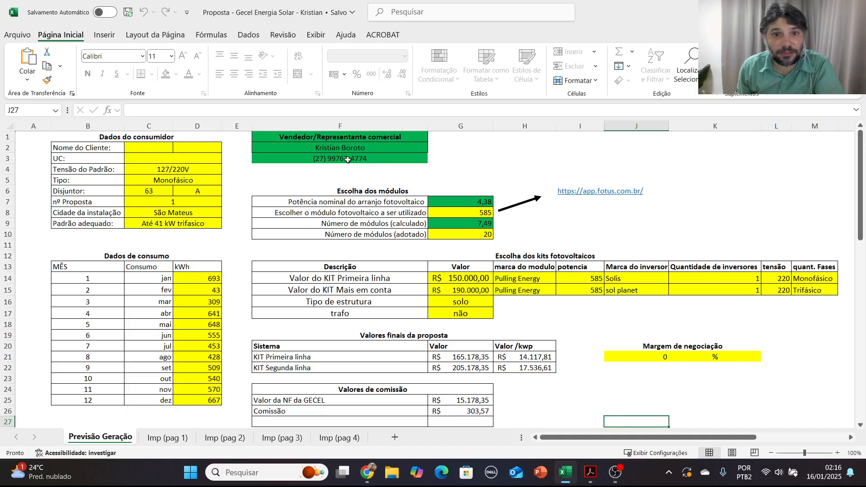
Review the Escolha dos módulos block and the Comissão row on the Previsão Geração sheet
left_click_drag(356, 135, 367, 236)
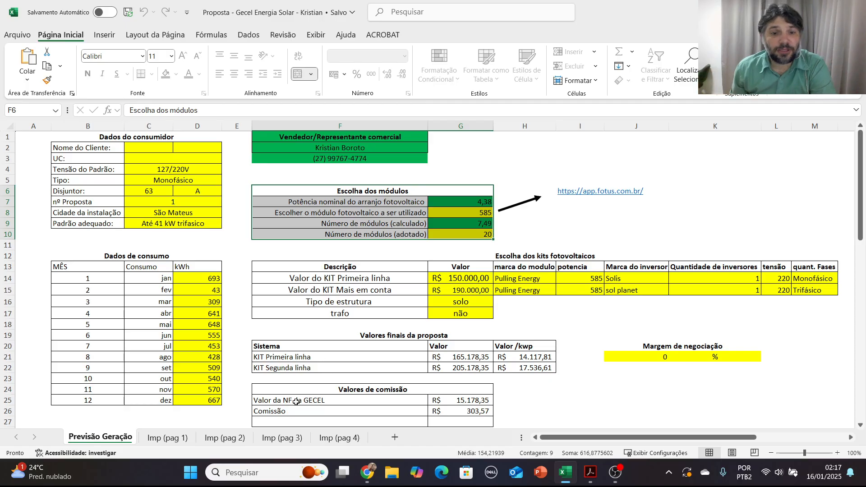
left_click_drag(474, 412, 375, 411)
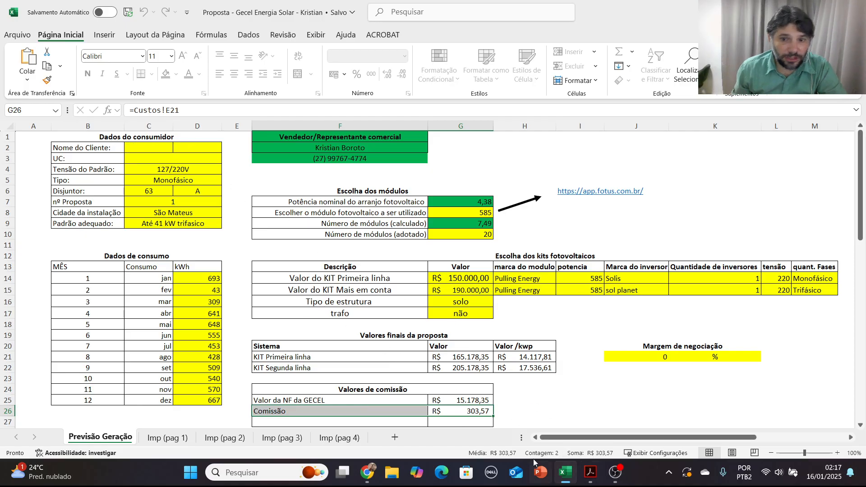
Copy the customer's full name from the EDP bill in Acrobat into the Nome do Cliente cell of the Excel proposal
left_click(592, 476)
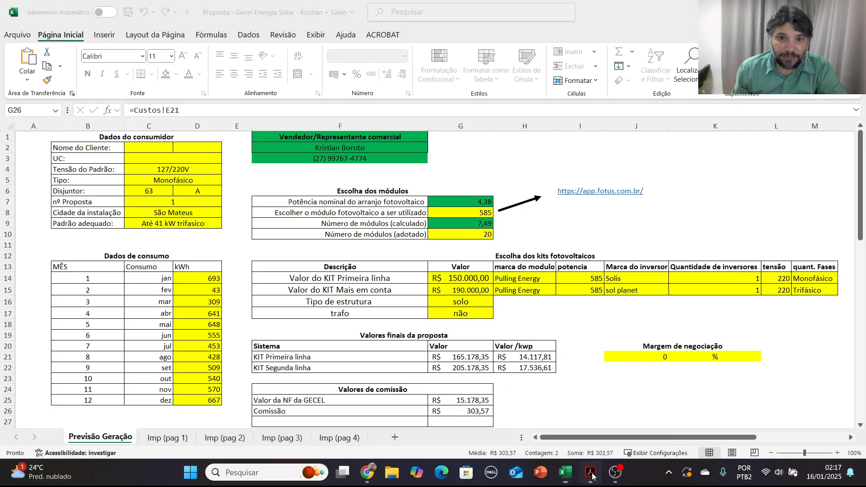
scroll(164, 182, "up", 1)
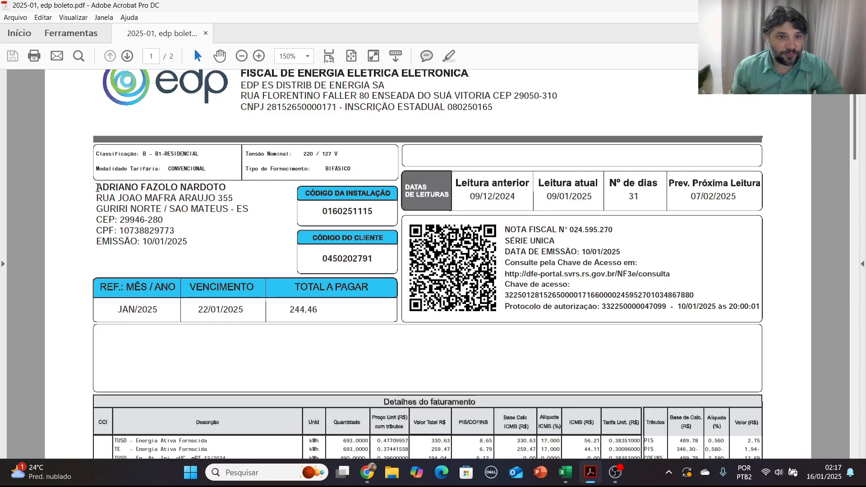
left_click_drag(97, 189, 226, 188)
key("ctrl+c")
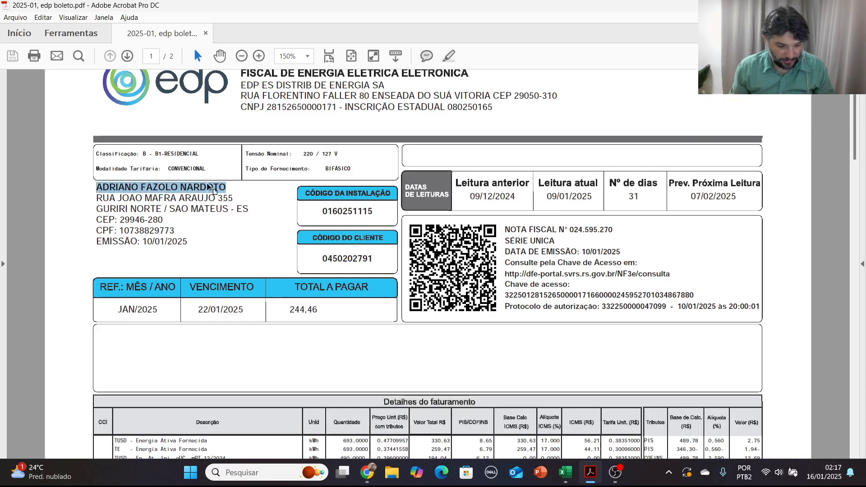
key("super")
right_click(127, 192)
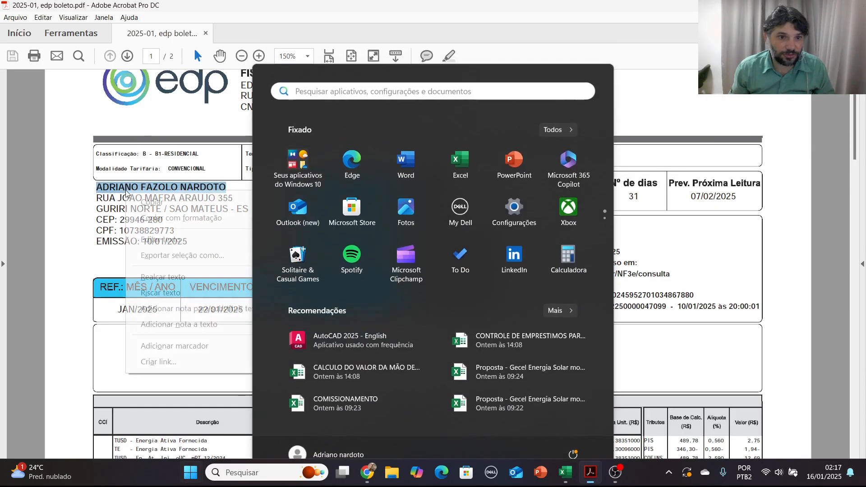
left_click(149, 203)
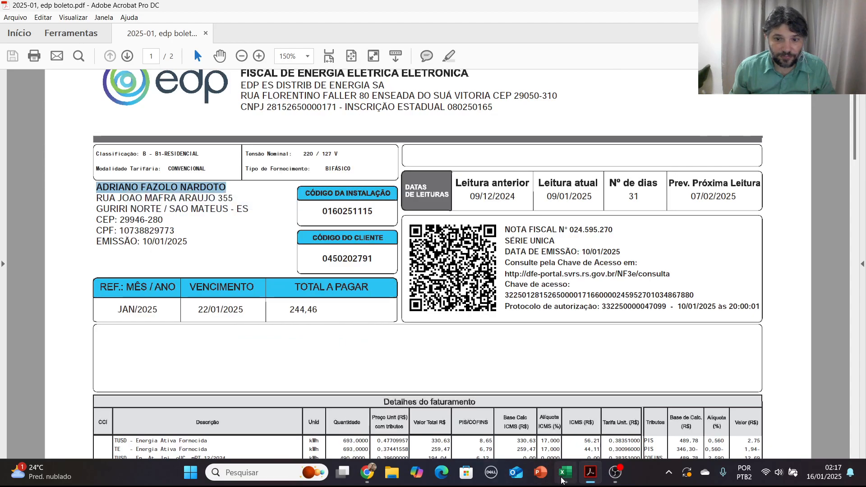
left_click(565, 473)
left_click(140, 148)
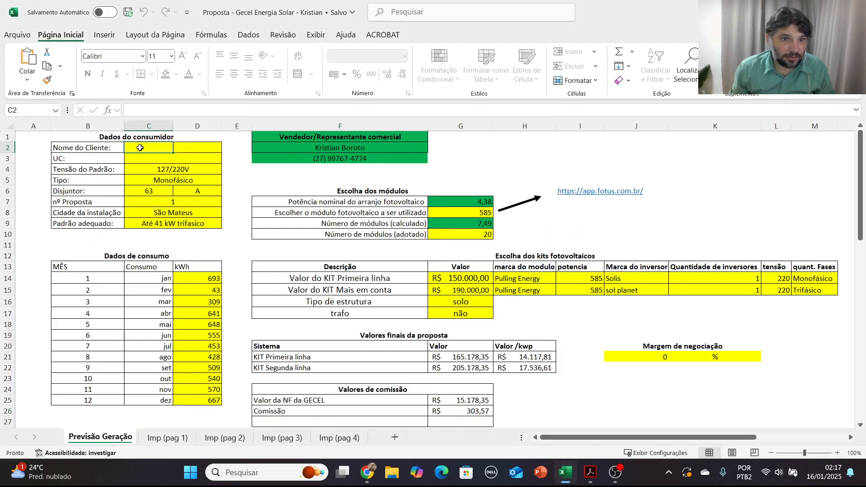
double_click(141, 148)
key("ctrl+v")
key("Return")
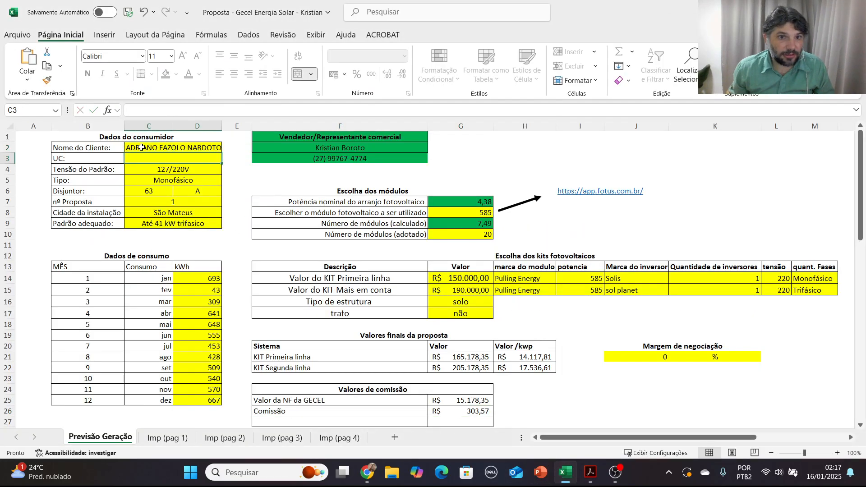
Copy the installation code from the EDP bill in Acrobat into the UC cell of the Excel proposal
left_click(562, 472)
left_click_drag(323, 212, 373, 229)
key("ctrl+c")
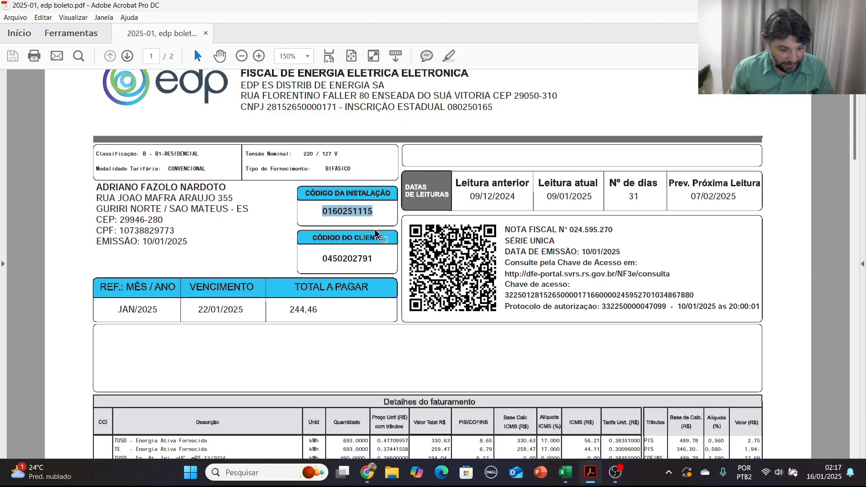
left_click(565, 472)
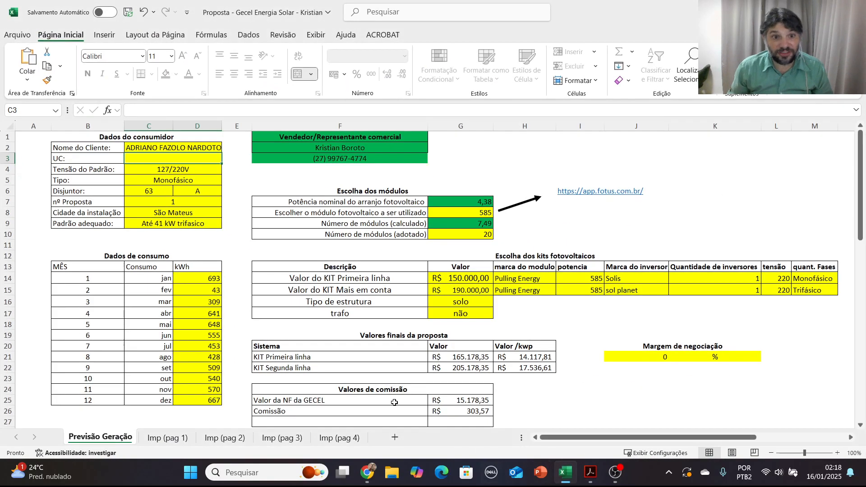
double_click(153, 158)
key("ctrl+v")
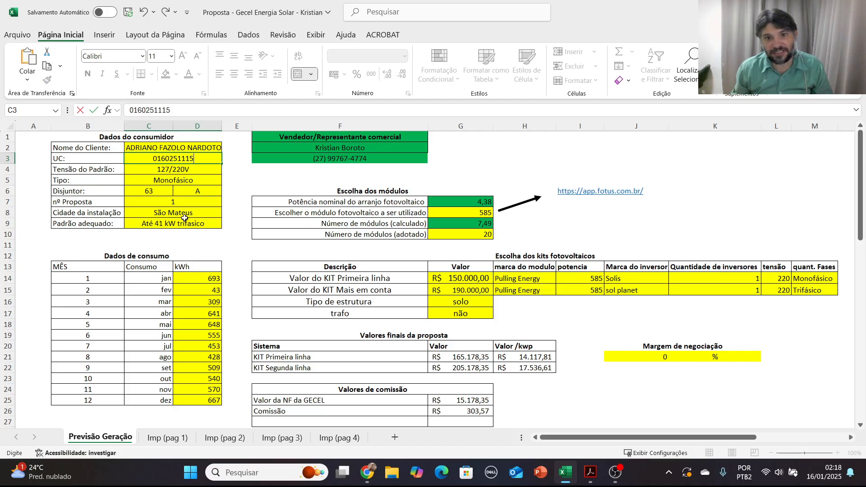
key("Return")
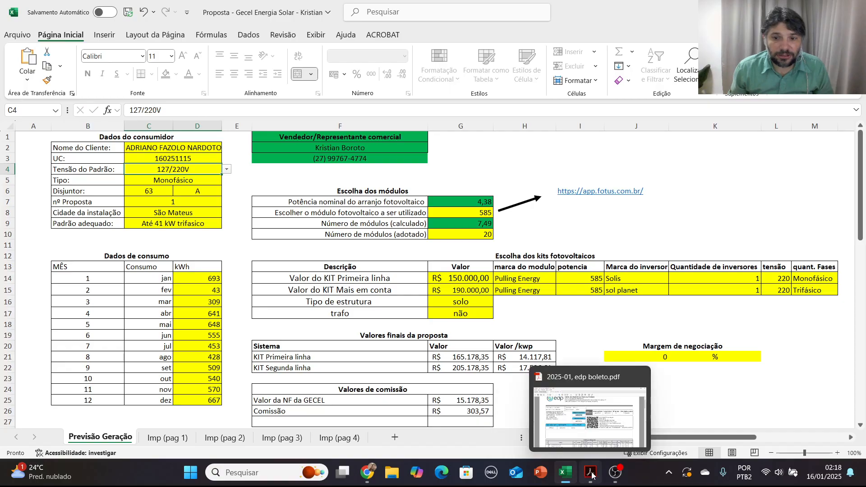
Compare the nominal voltage on the EDP bill in Acrobat with the Tensão do Padrão entry in the Excel proposal
left_click(556, 440)
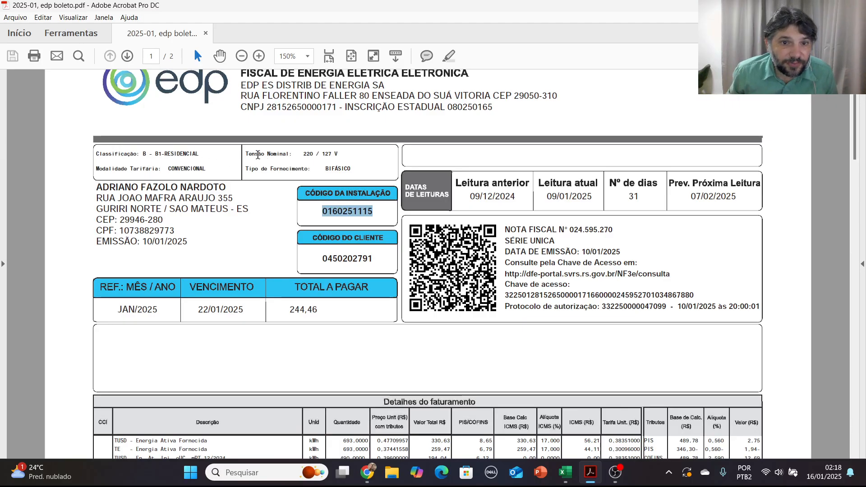
left_click_drag(302, 154, 334, 154)
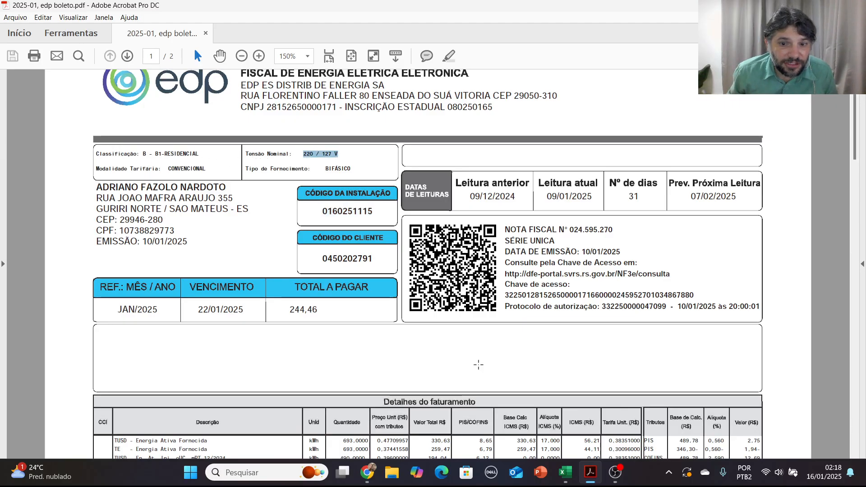
left_click(565, 472)
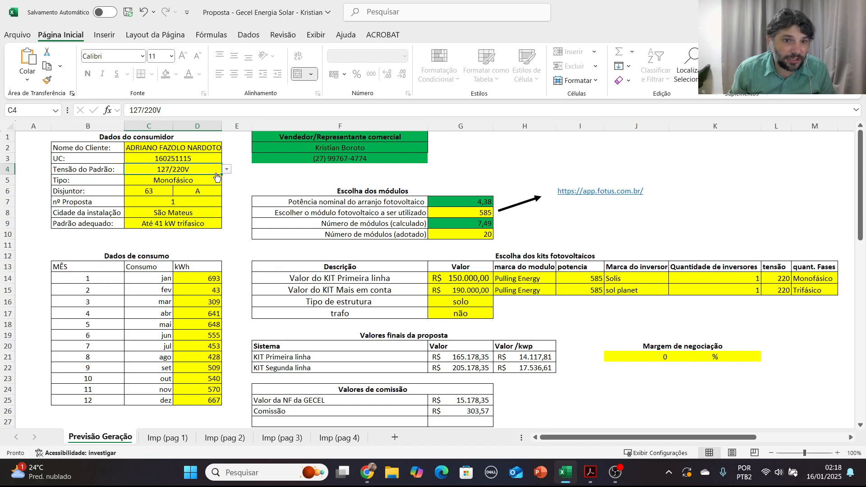
Check the Tipo de Fornecimento on the EDP bill and set the Tipo cell in the Excel proposal to Bifásico
left_click(561, 474)
double_click(324, 168)
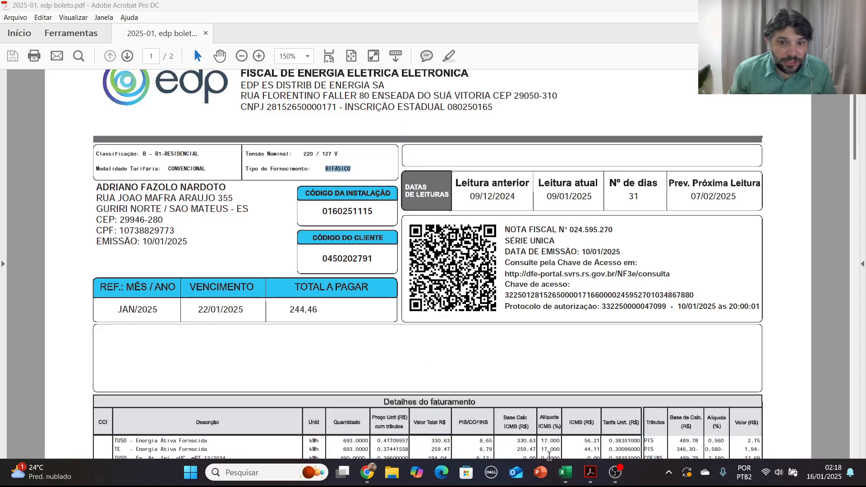
left_click(565, 473)
left_click(192, 180)
left_click(226, 180)
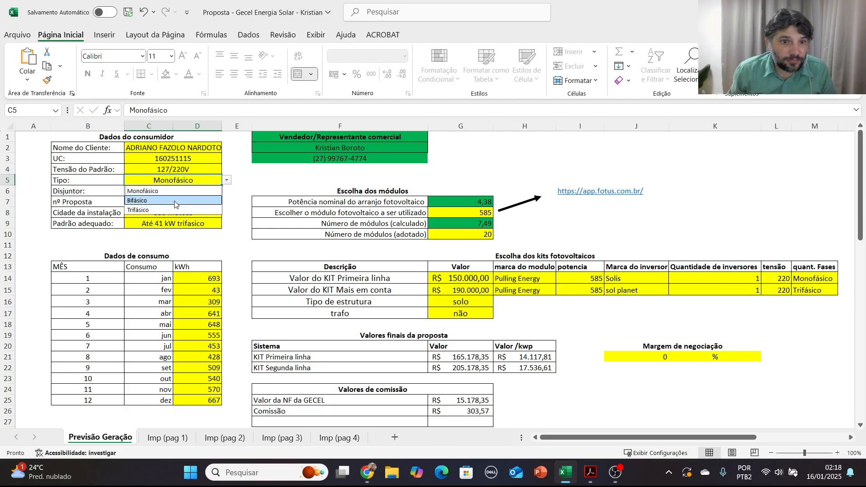
left_click(174, 203)
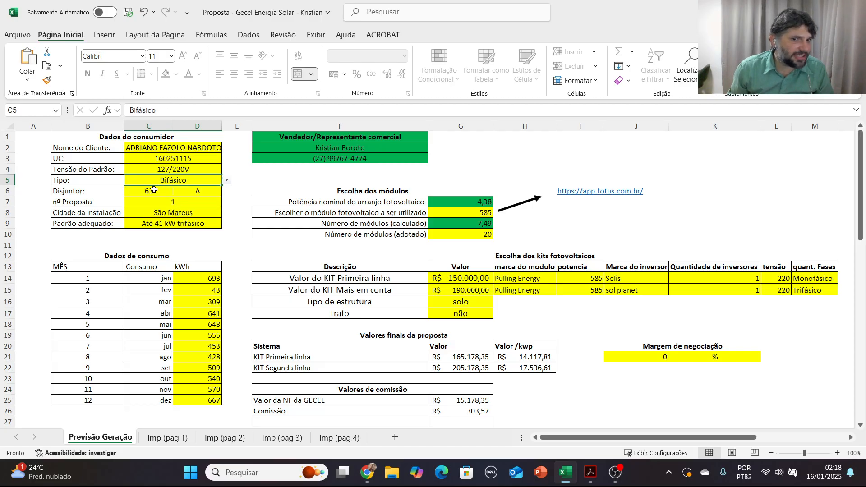
Check the installation city and compare the bill's Histórico de Consumo with the monthly kWh values in the proposal's Dados de consumo table
left_click(157, 214)
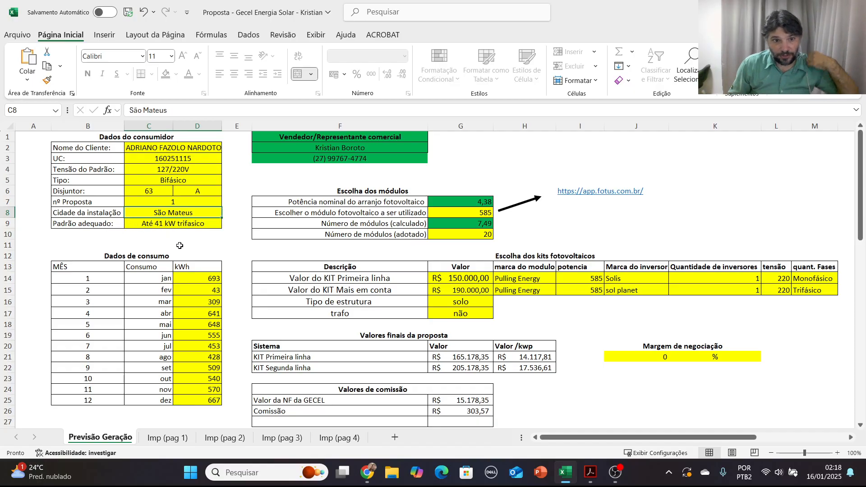
mouse_move(591, 481)
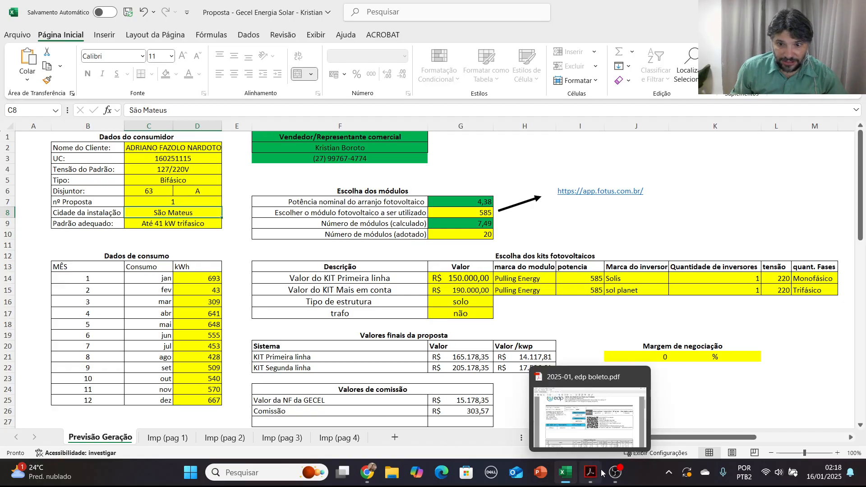
left_click(602, 472)
scroll(373, 278, "down", 3)
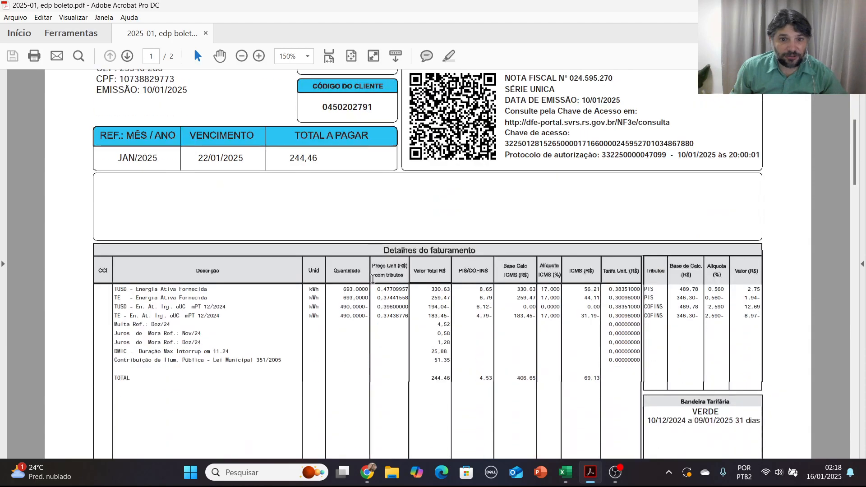
scroll(372, 279, "down", 20)
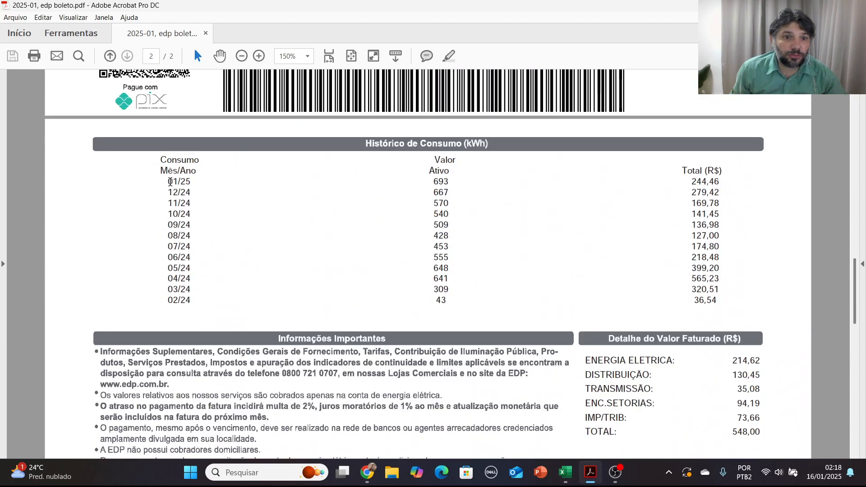
mouse_move(170, 181)
left_mouse_down()
mouse_move(192, 184)
mouse_move(166, 183)
left_mouse_up()
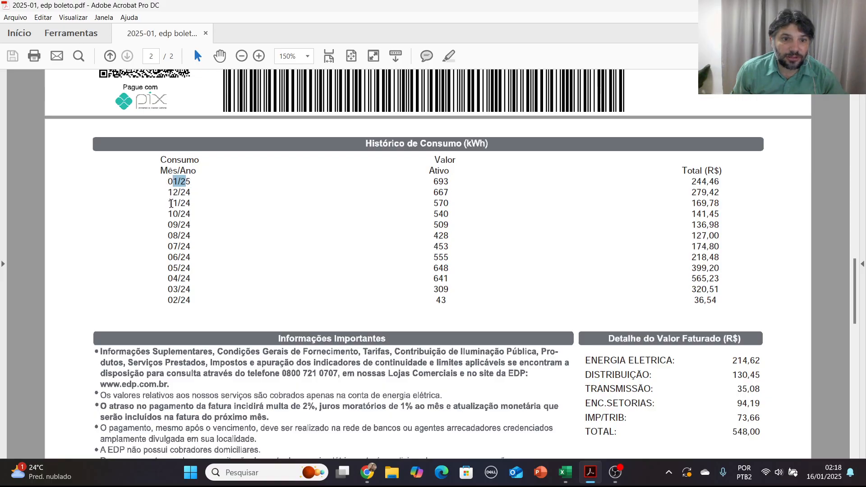
left_click_drag(433, 182, 437, 217)
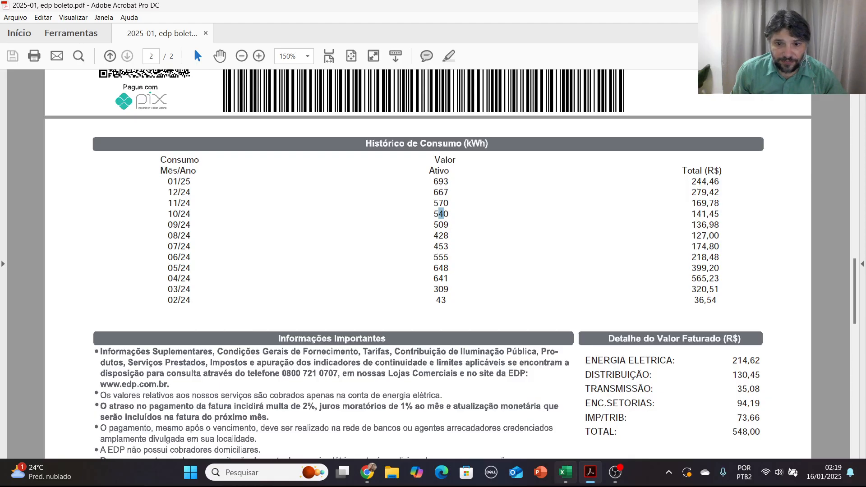
left_click(564, 472)
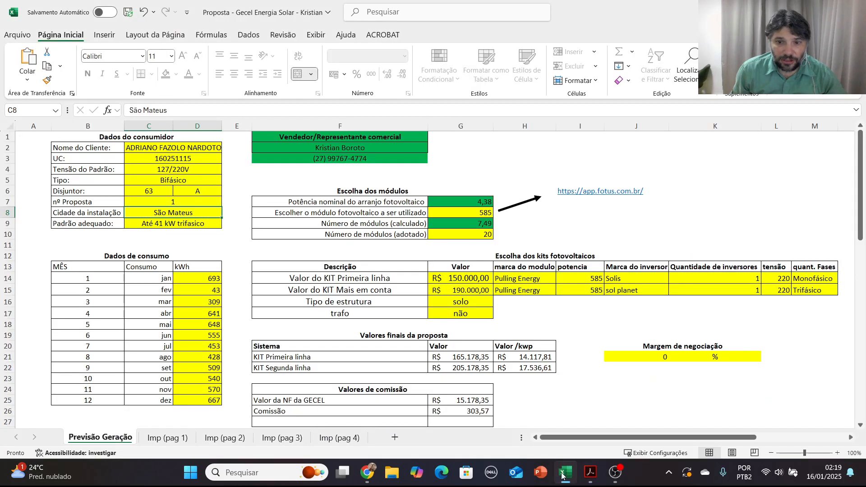
left_click(204, 278)
left_click(161, 279)
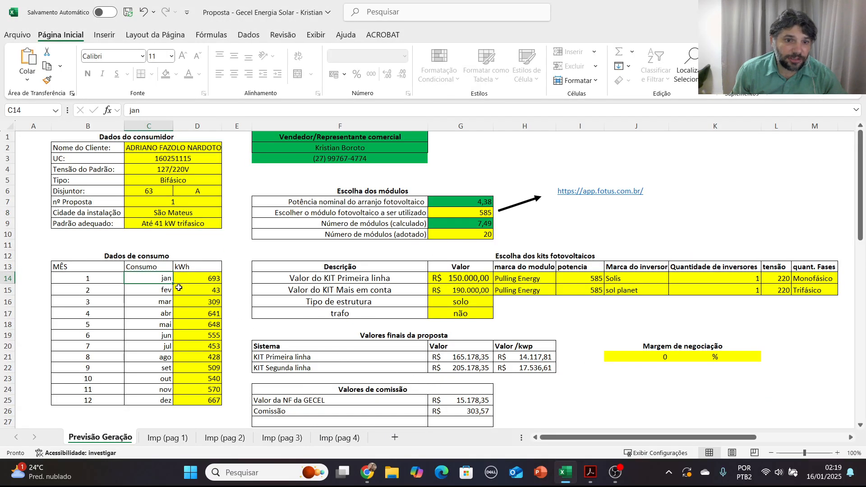
left_click_drag(204, 281, 220, 402)
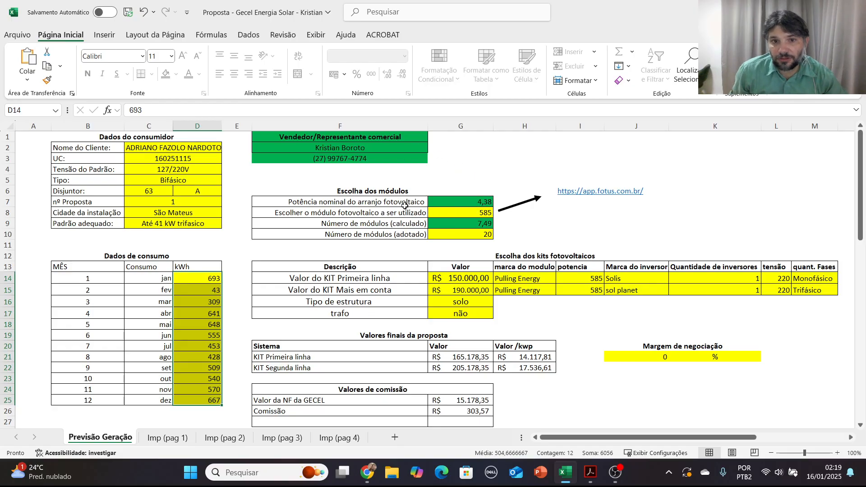
Examine the Escolha dos módulos block and the formula behind Potência nominal do arranjo fotovoltaico
left_click_drag(375, 191, 377, 230)
left_click(310, 211)
left_click(322, 199)
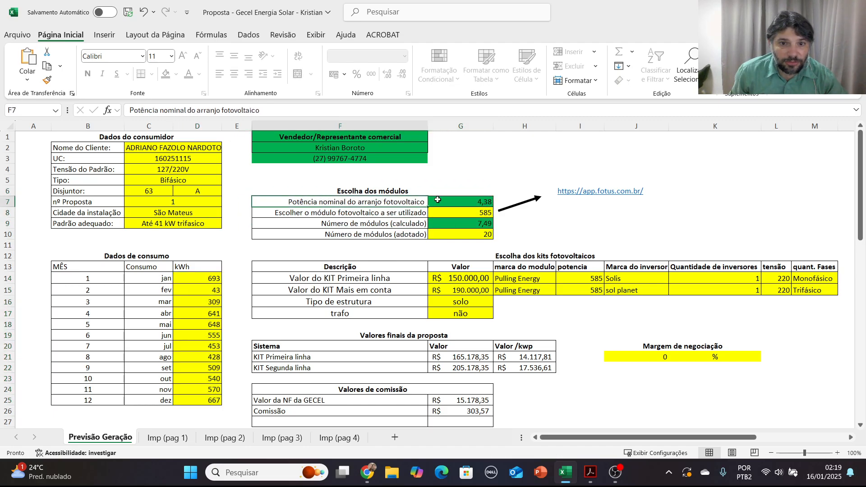
left_click(478, 201)
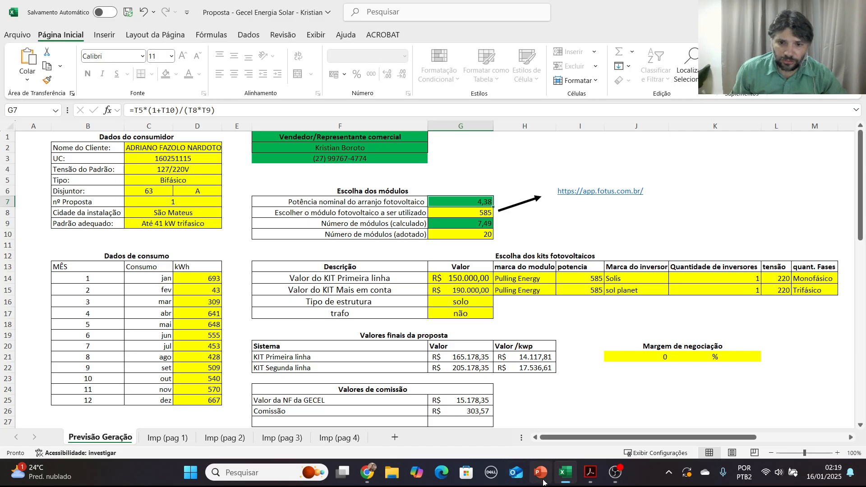
Switch to Chrome, sign in to the Fotus platform with the saved credentials and open the Monte seu Kit form
left_click(382, 456)
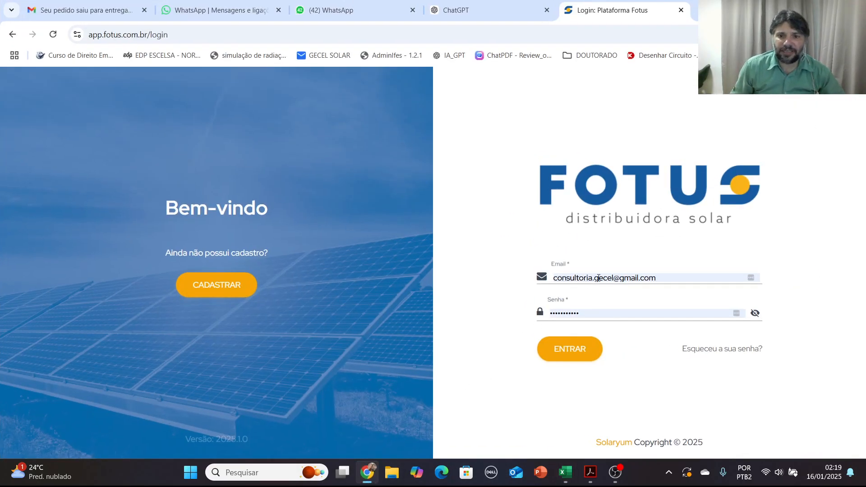
left_click(558, 349)
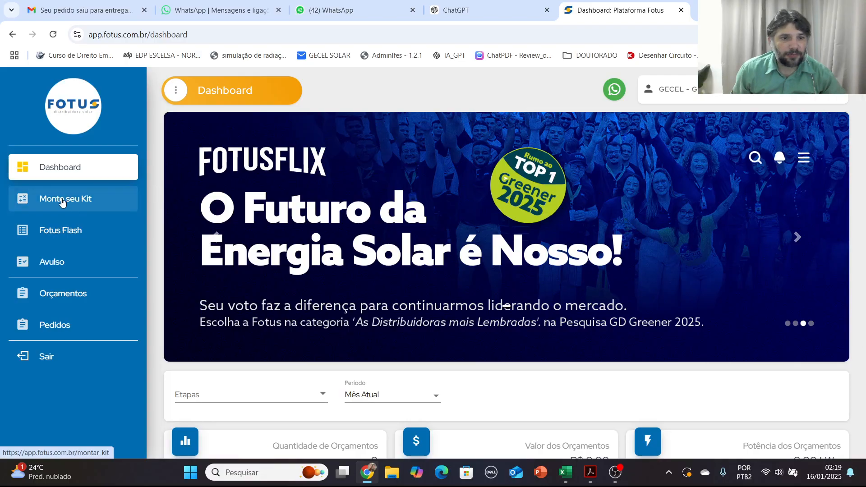
left_click(62, 201)
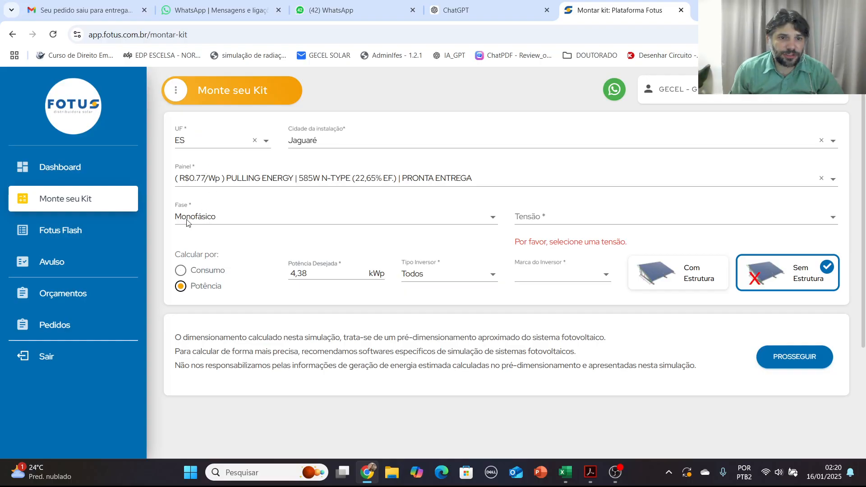
Configure the kit form with the PULLING ENERGY 585W N-TYPE panel, Fase Monofásico and Tensão 220
left_click(492, 225)
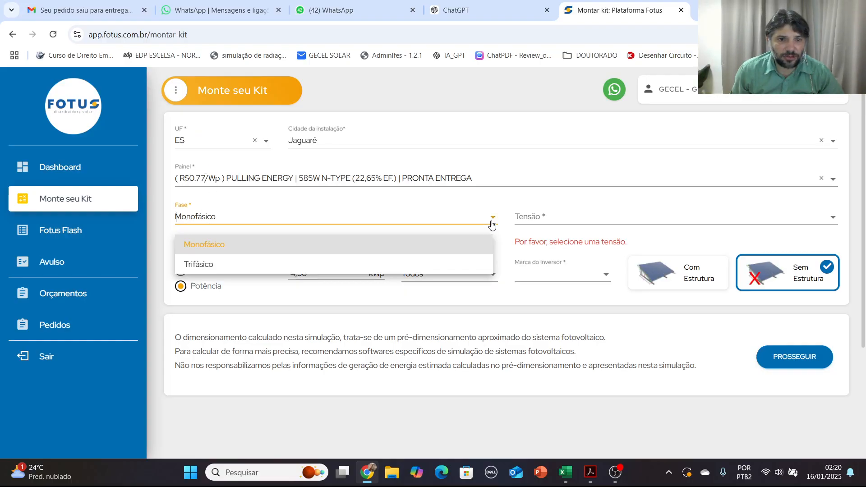
left_click(492, 226)
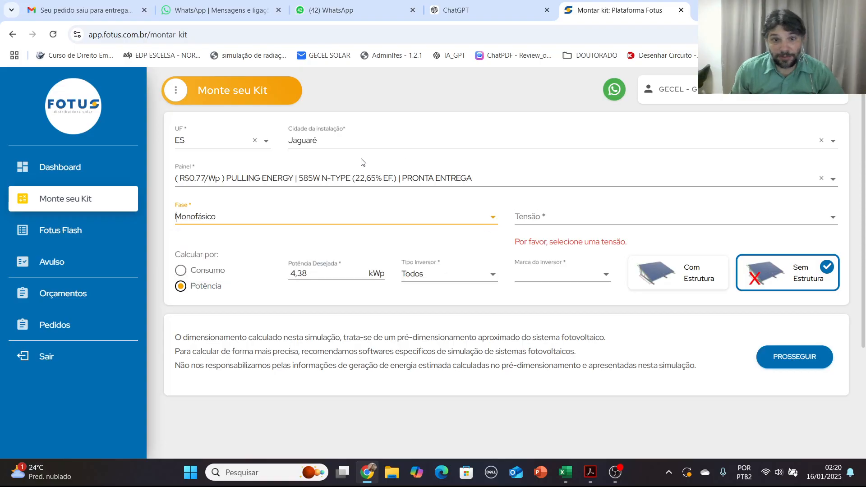
left_click(833, 179)
scroll(270, 307, "down", 1)
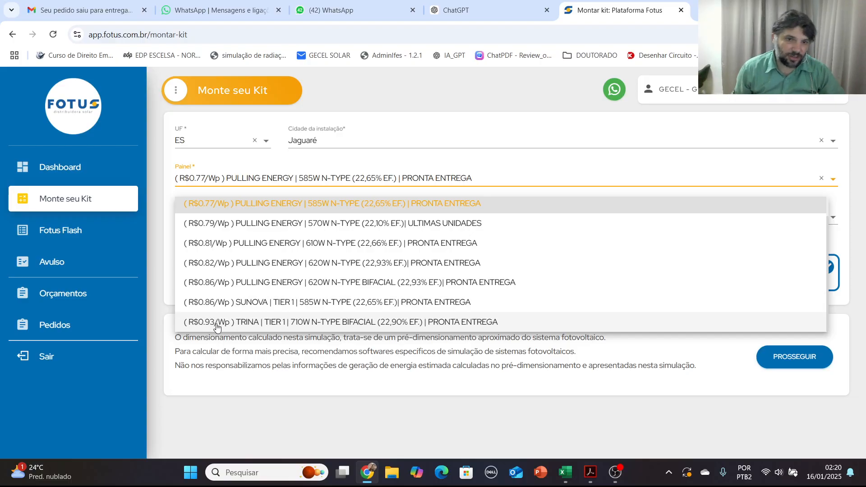
scroll(265, 280, "up", 1)
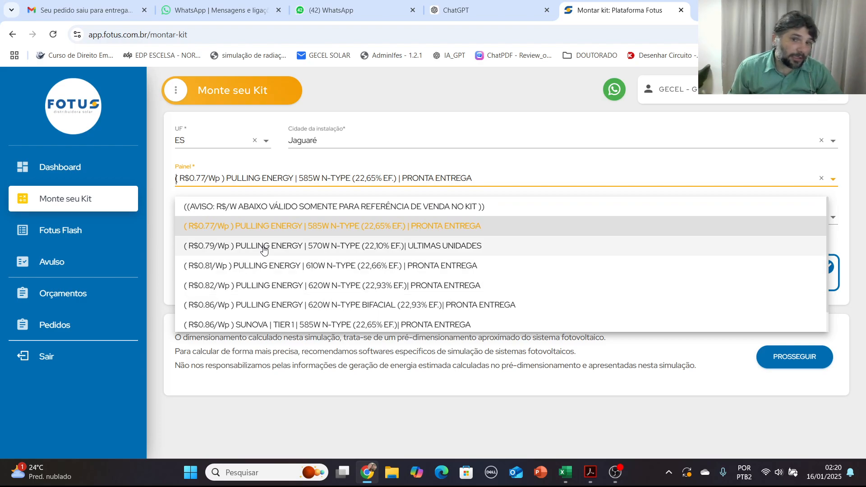
left_click(277, 228)
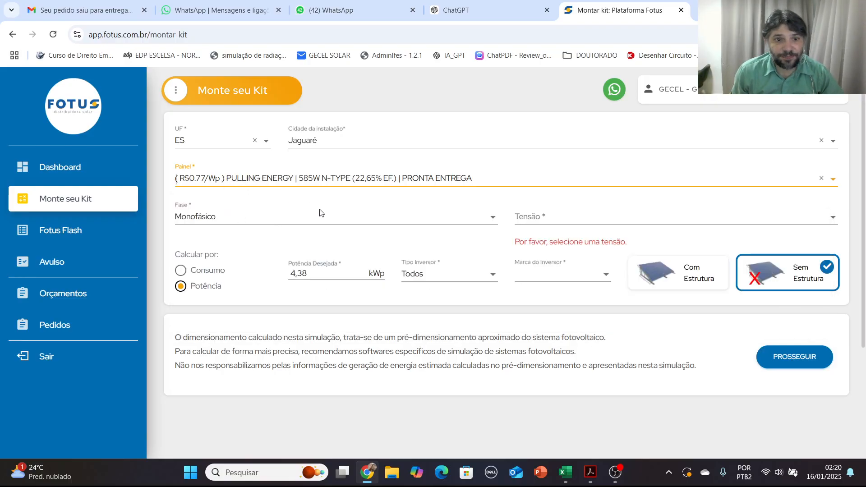
left_click(831, 223)
left_click(525, 244)
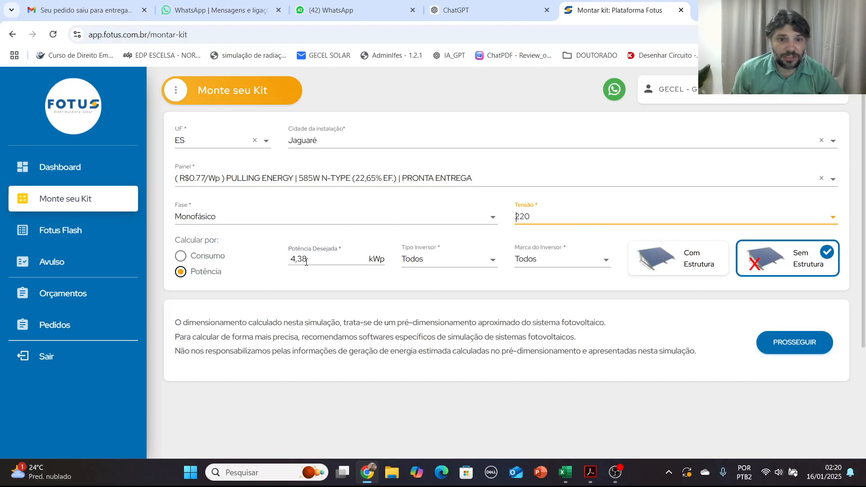
Check the Potência Desejada against the nominal array power in the Excel proposal and proceed to the suggested kits on Fotus
left_click_drag(306, 261, 285, 265)
left_click(565, 473)
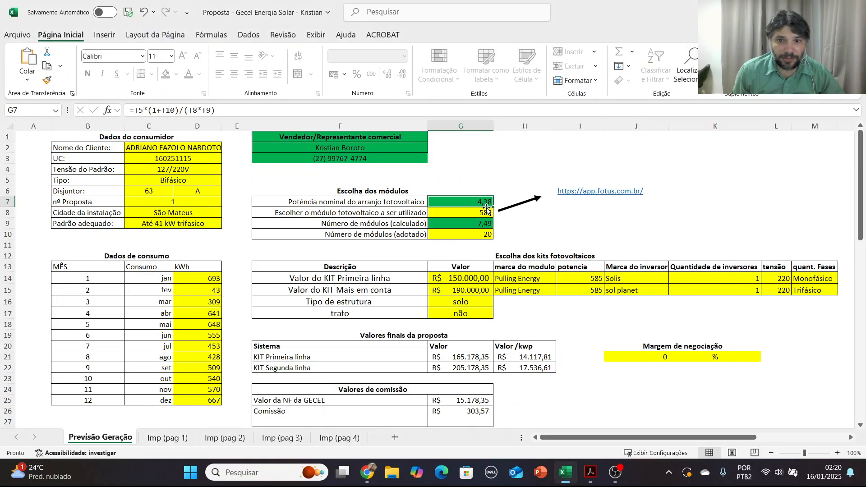
left_click(565, 473)
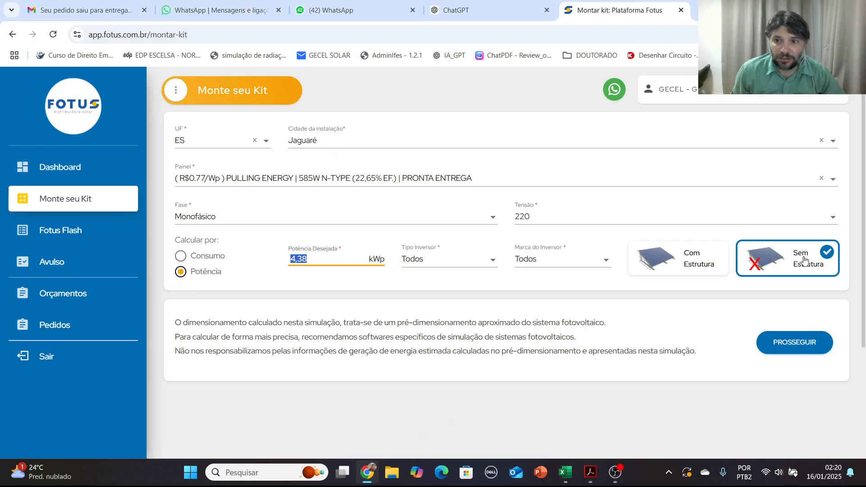
left_click(815, 347)
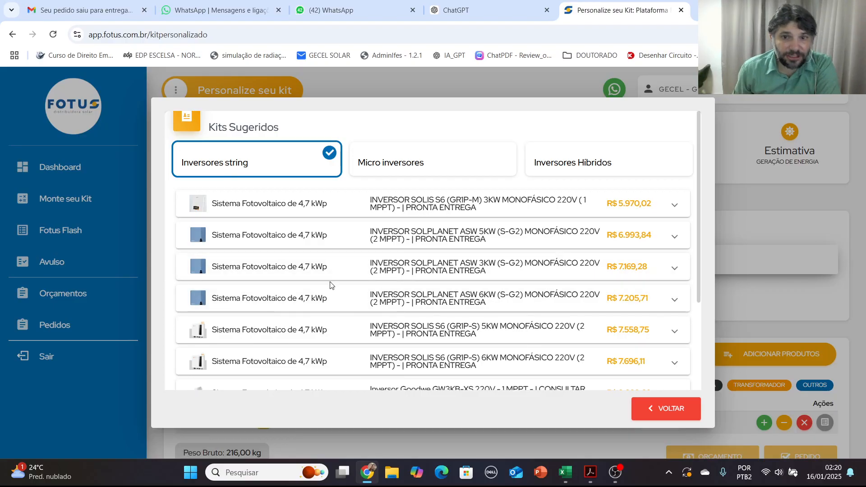
Browse the suggested string-inverter kits and examine the module quantity and power of the INVERSOR SOLIS S6 3KW kit
scroll(331, 285, "down", 3)
scroll(344, 290, "up", 3)
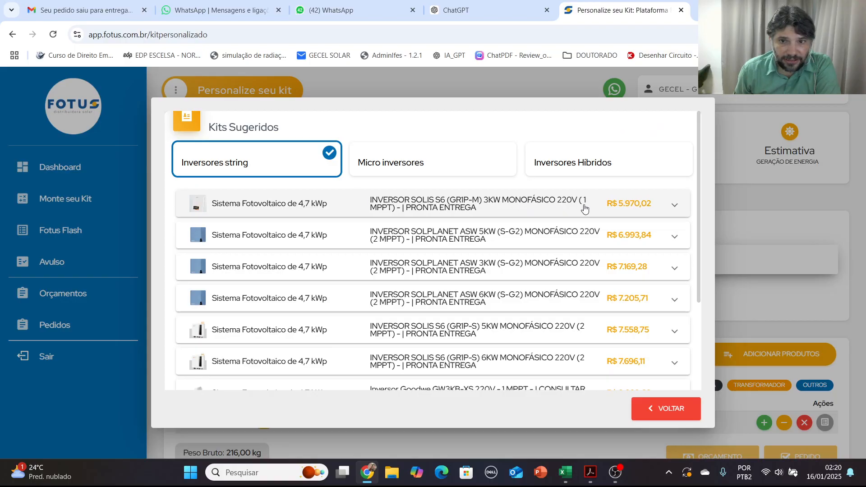
left_click(675, 208)
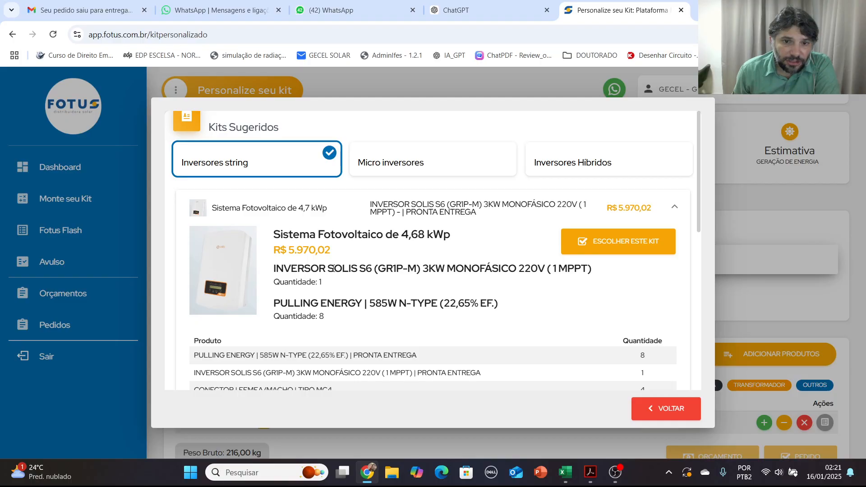
double_click(321, 317)
left_click_drag(370, 303, 388, 304)
Switch to the Excel proposal and set Número de módulos (adotado) to 8, checking the chosen module power
left_click(567, 475)
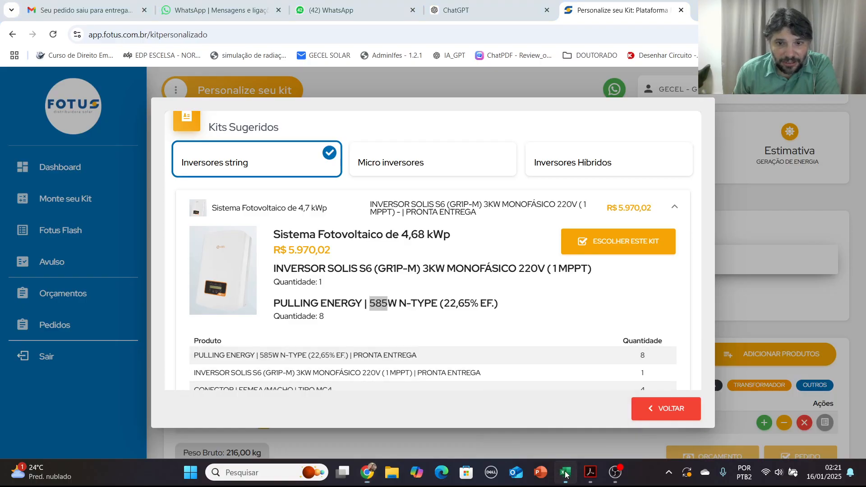
left_click(471, 233)
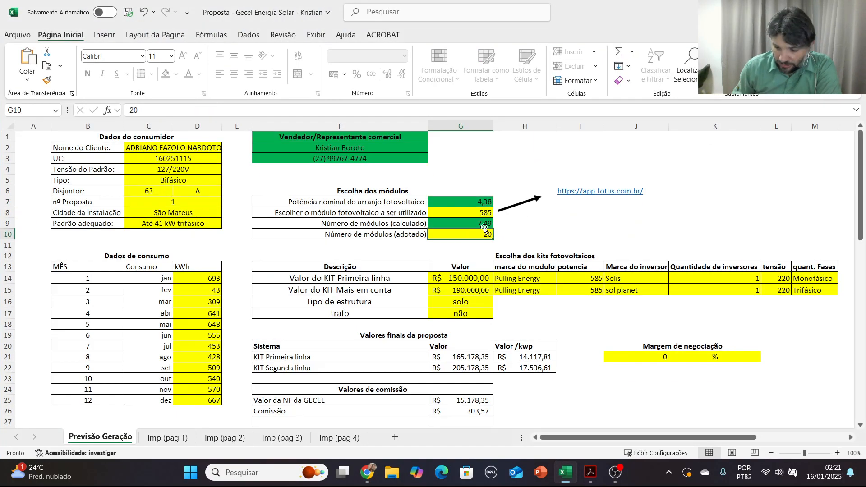
type("8")
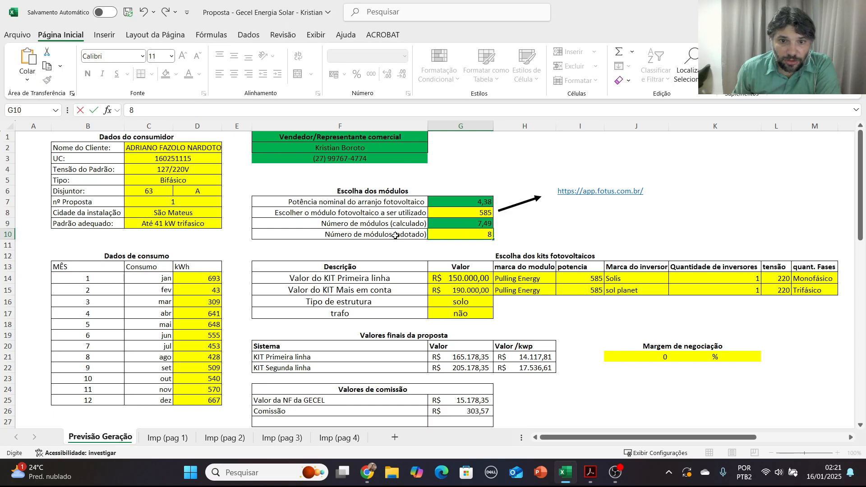
key("Return")
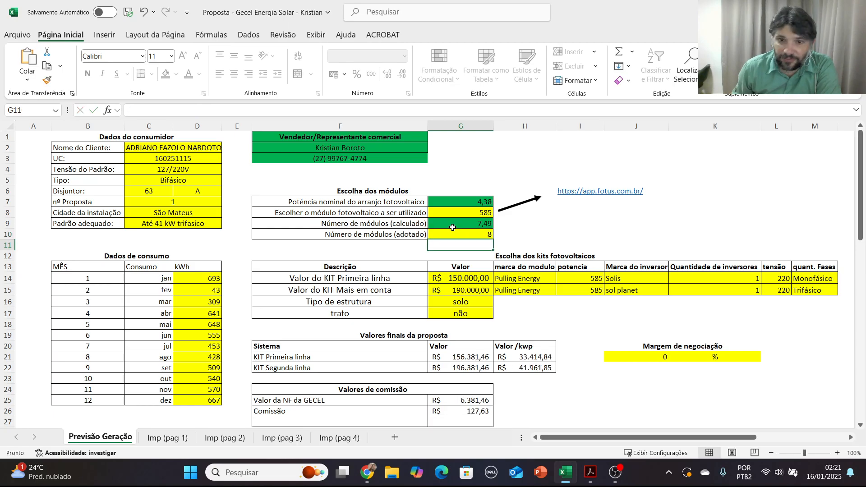
left_click(481, 235)
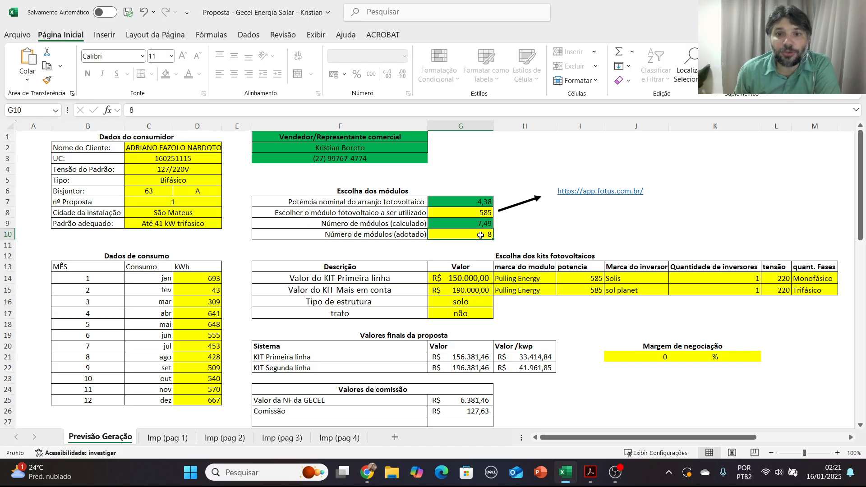
left_click(486, 212)
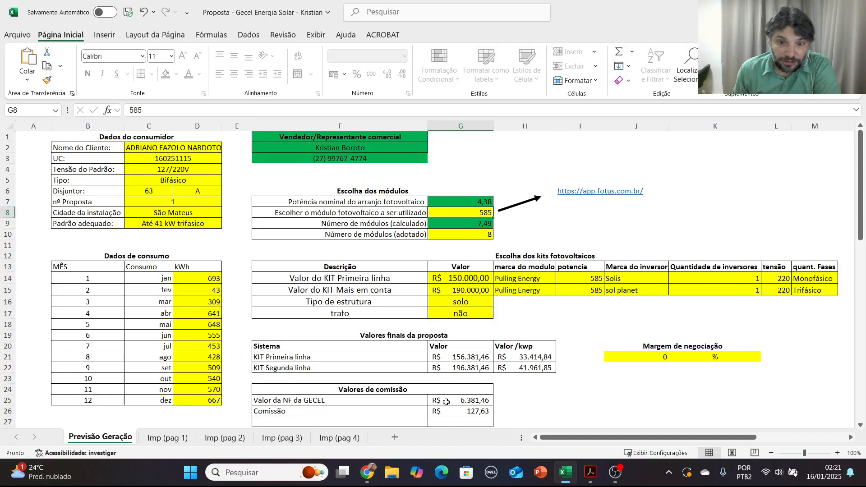
Check the Solis kit's inverter power on Fotus and set Padrão adequado to Até 15 kW bifásico in the Excel proposal
mouse_move(568, 482)
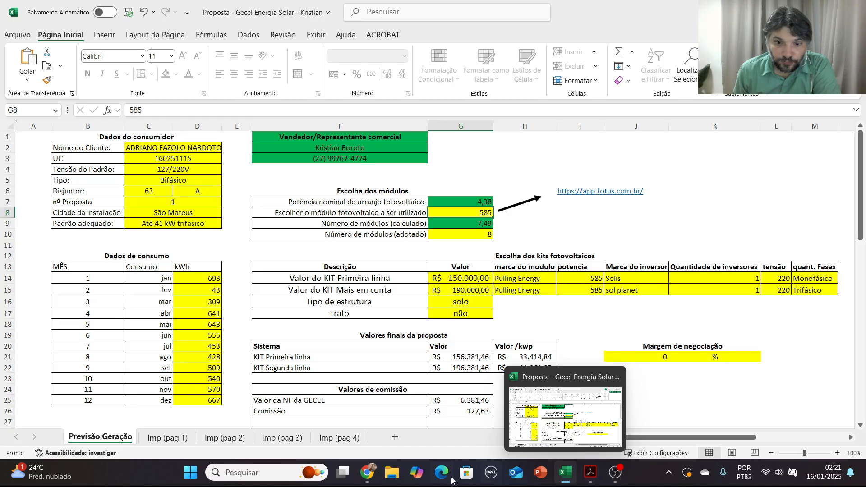
left_click(368, 474)
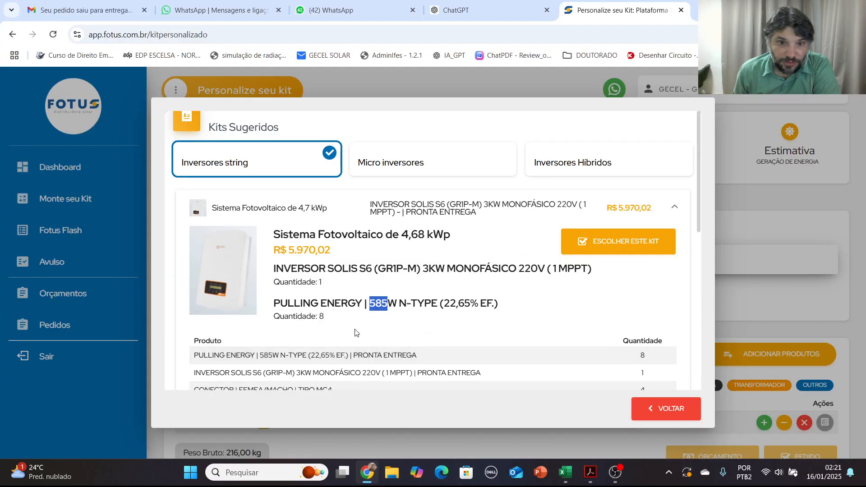
left_click_drag(422, 269, 444, 269)
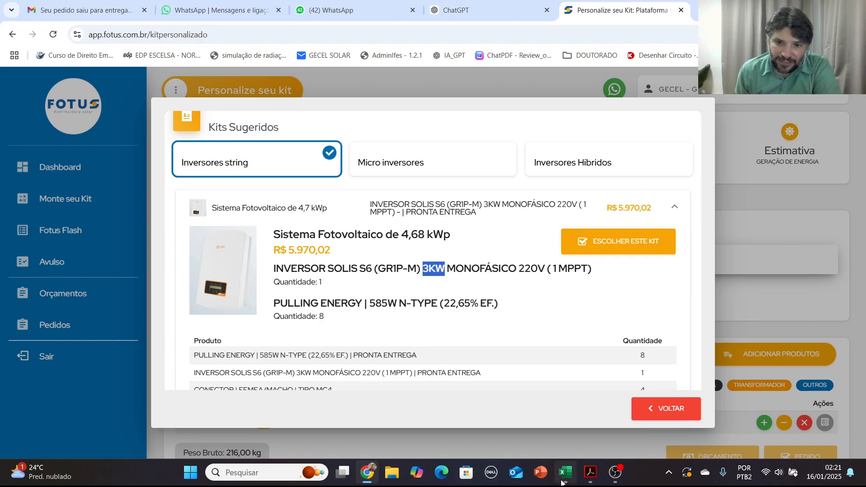
mouse_move(567, 482)
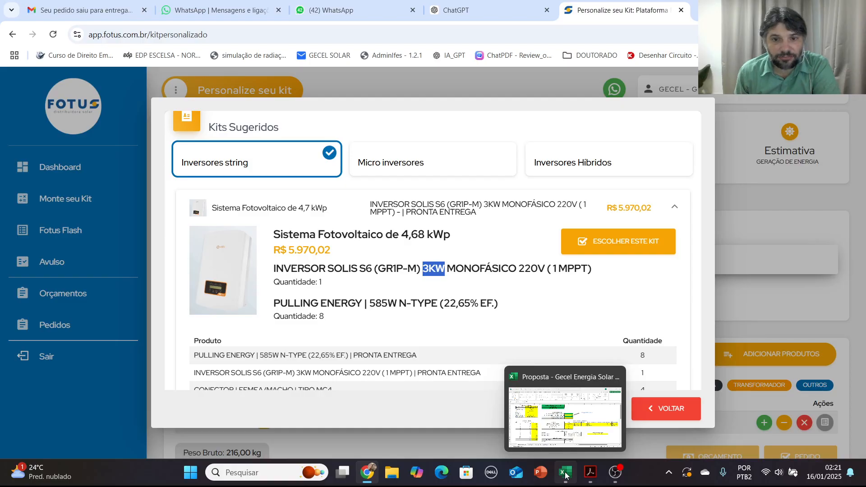
left_click(565, 473)
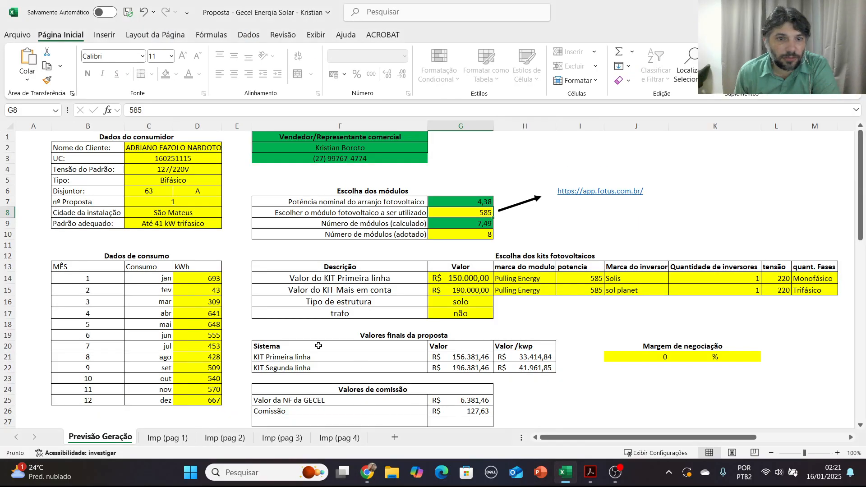
left_click(173, 225)
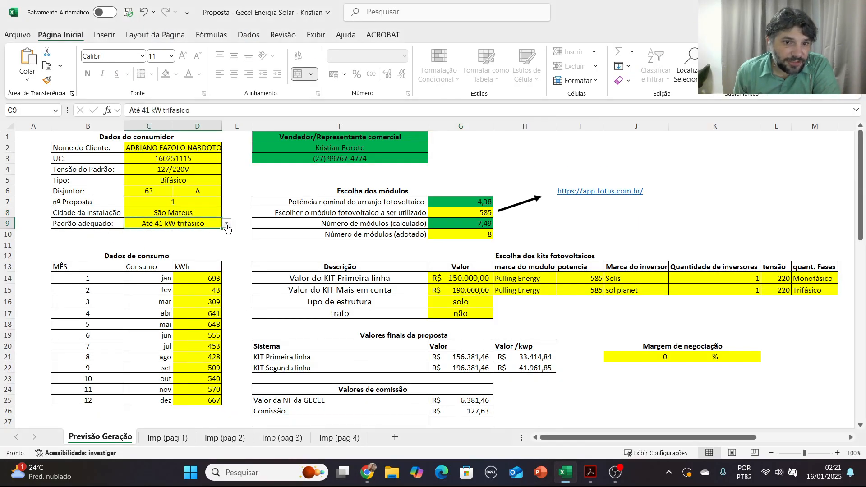
left_click(226, 227)
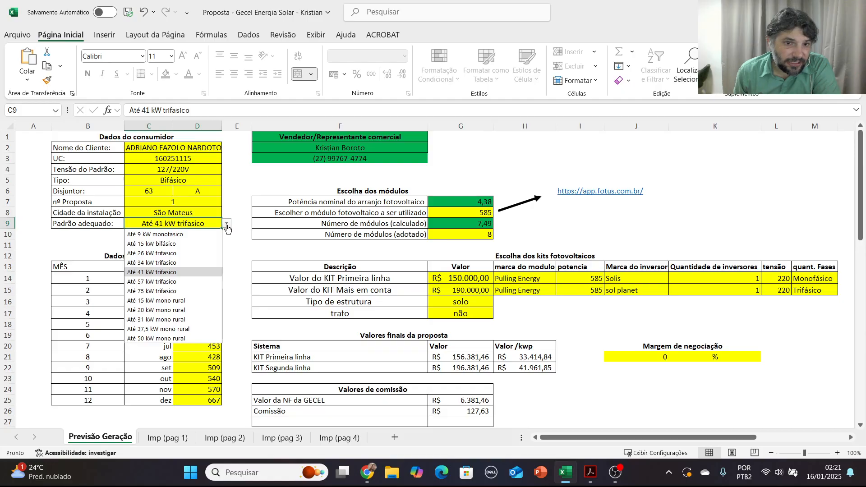
left_click(168, 244)
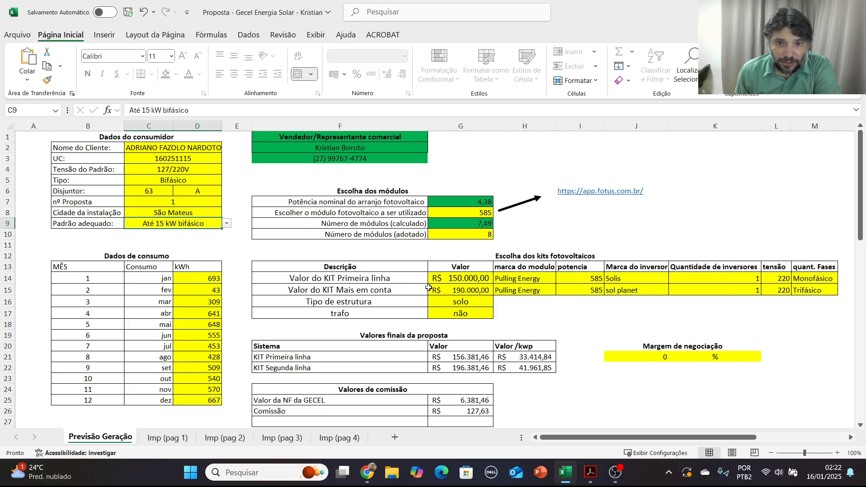
Look up the Solis kit's price on Fotus and set Valor do KIT Primeira linha to 5970,02 in the Excel proposal
left_click(457, 281)
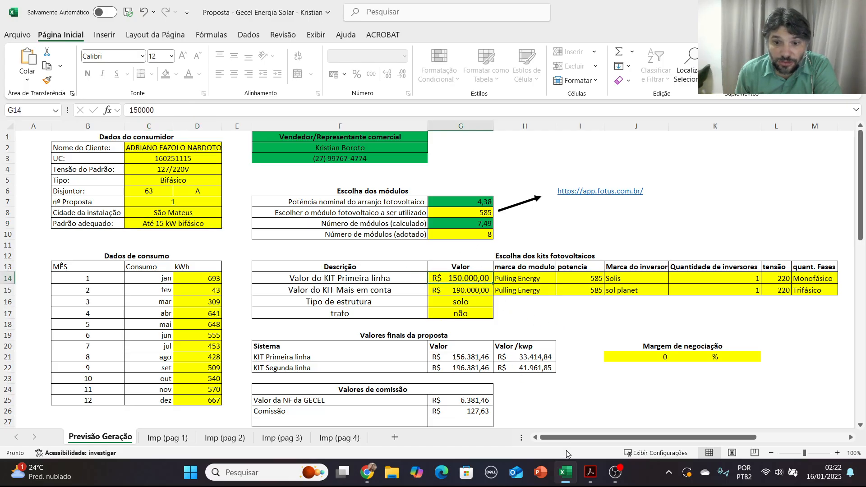
mouse_move(568, 478)
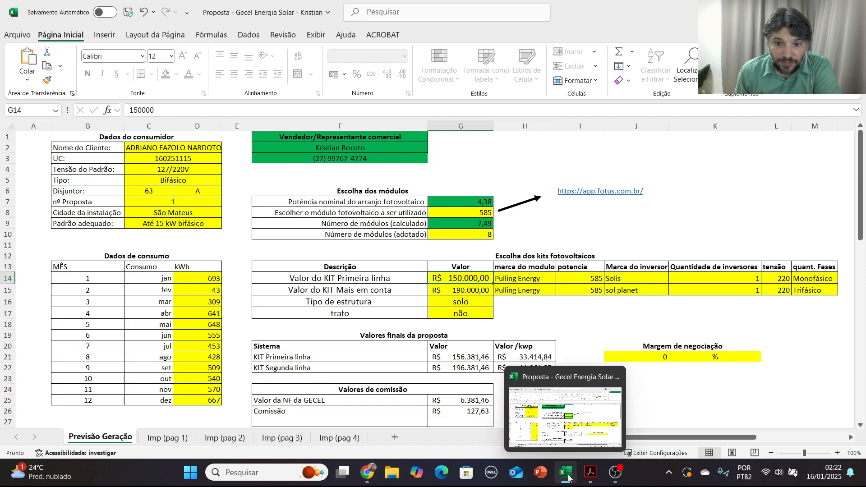
left_click(368, 472)
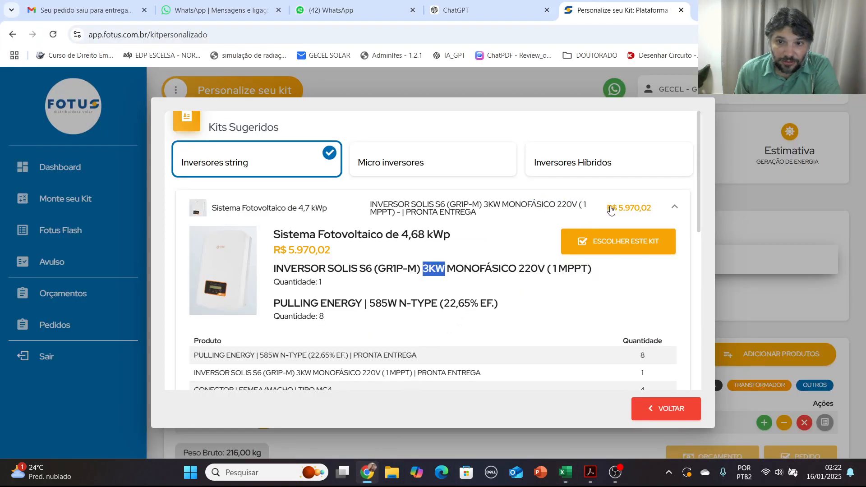
left_click(565, 472)
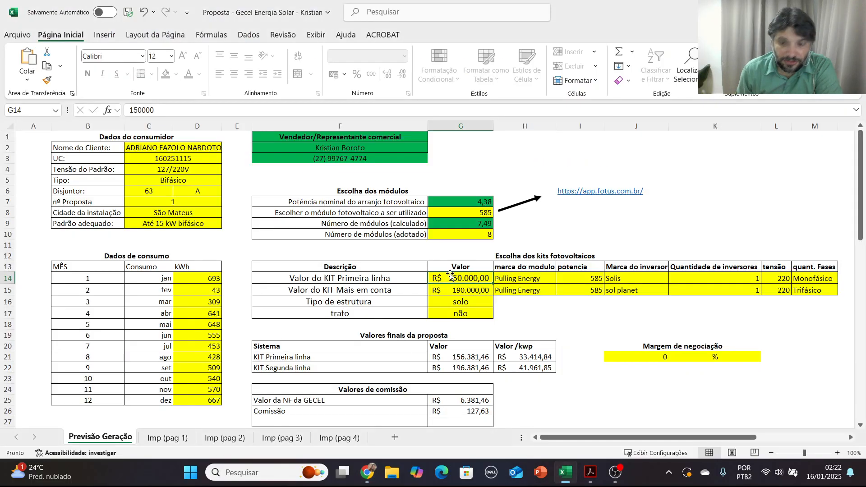
type("5970,02")
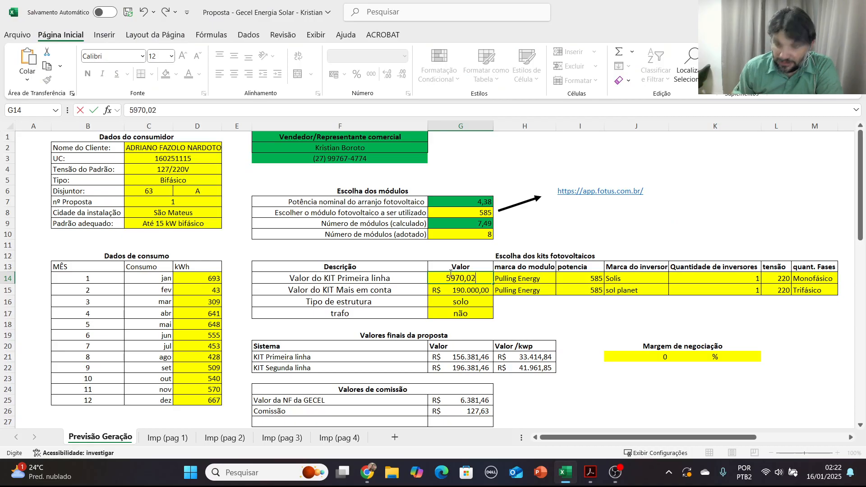
key("Return")
left_click(505, 279)
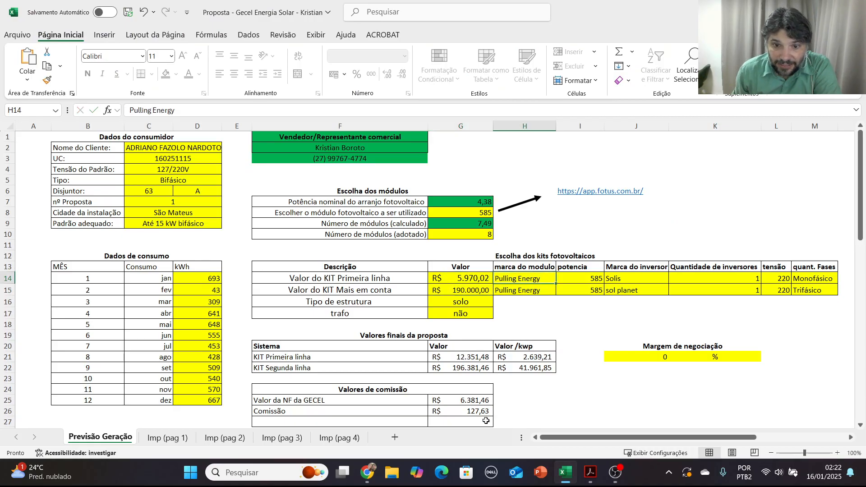
mouse_move(566, 482)
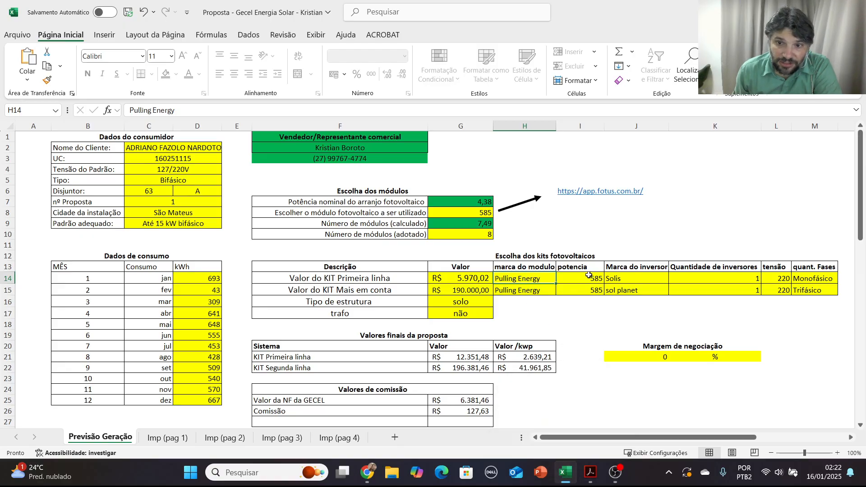
Check the first kit's inverter brand, quantity, voltage and phase options in the Excel proposal against the Solis kit on Fotus
left_click(622, 280)
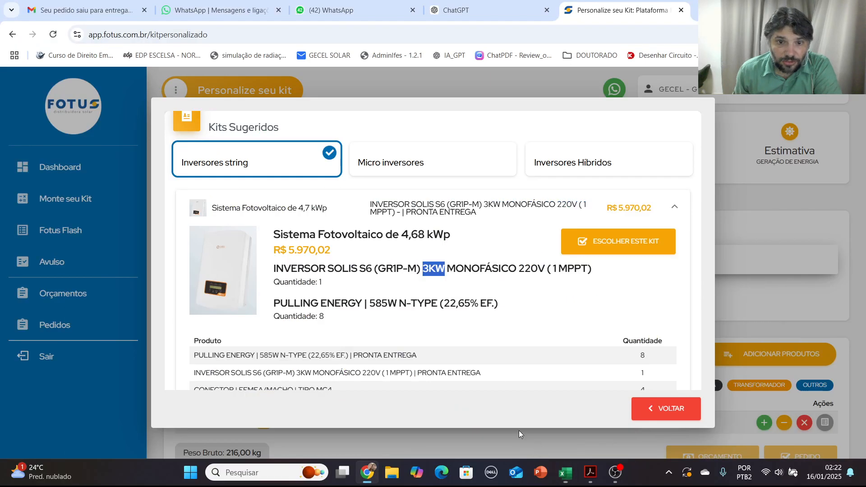
left_click(565, 472)
left_click_drag(321, 282, 311, 281)
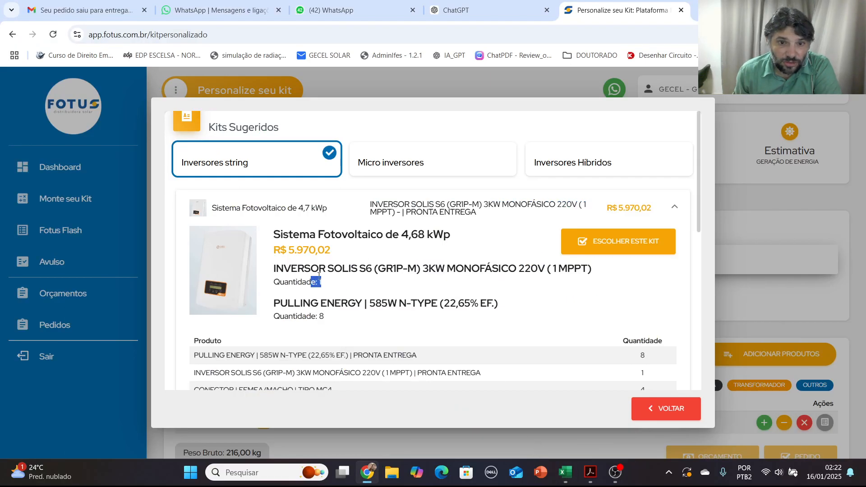
left_click(565, 472)
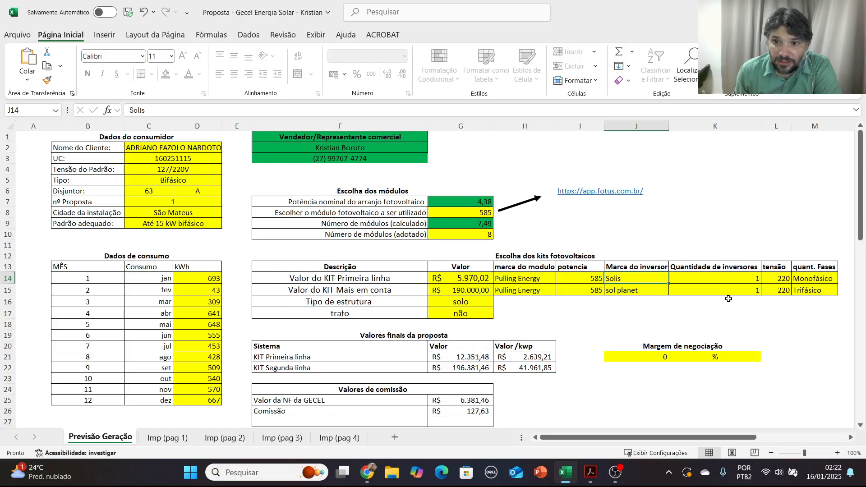
left_click(778, 279)
left_click(806, 282)
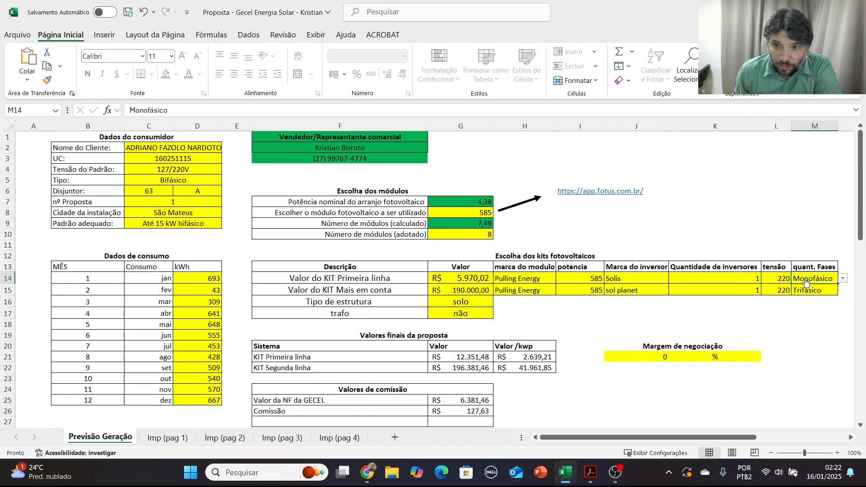
left_click(843, 279)
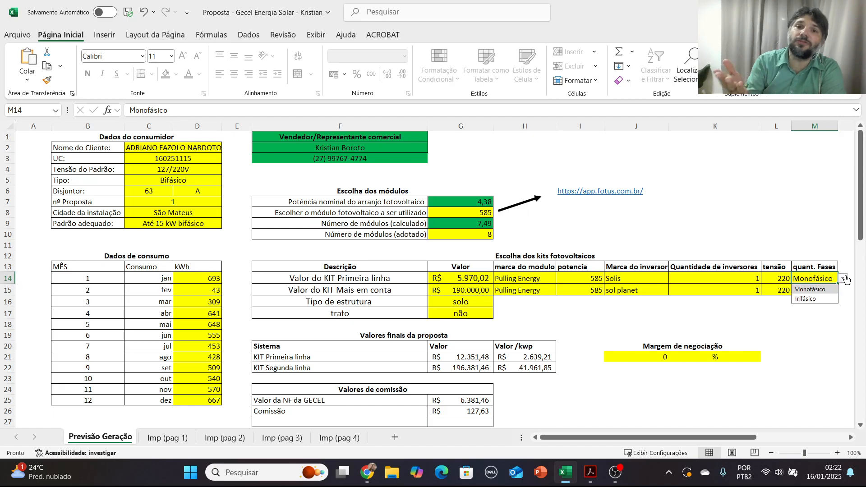
left_click(844, 279)
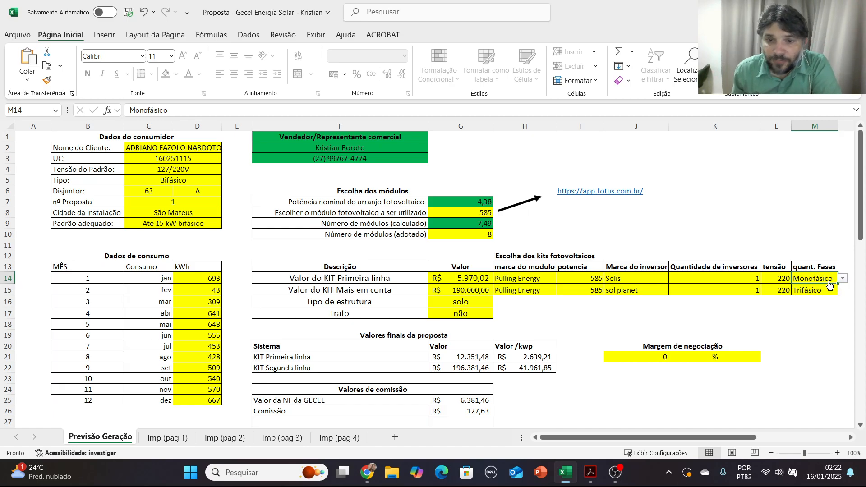
Switch to Fotus, show the suggested microinverter kits and examine the TSUNESS 2,25KW kit's details and module quantity
left_click(566, 473)
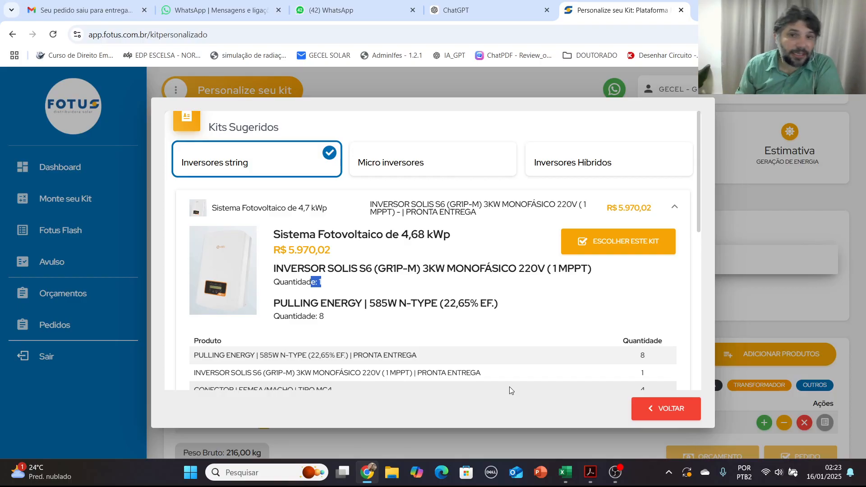
left_click(399, 167)
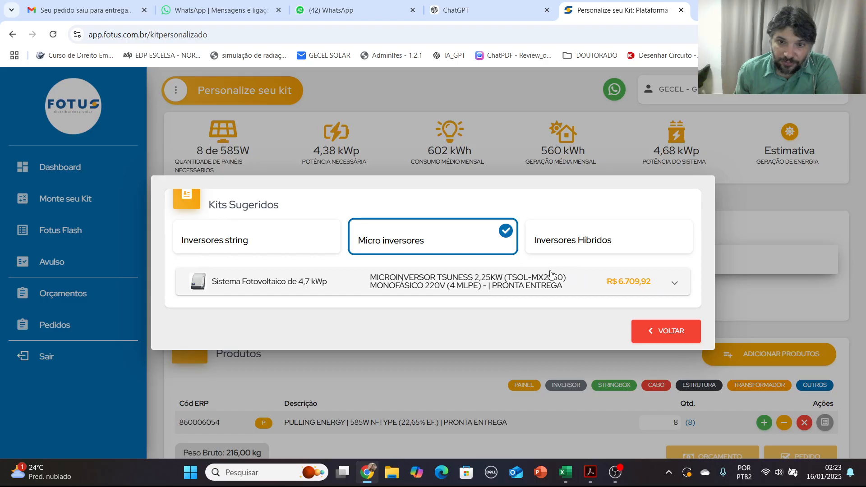
left_click(672, 285)
scroll(510, 226, "down", 3)
scroll(502, 224, "up", 3)
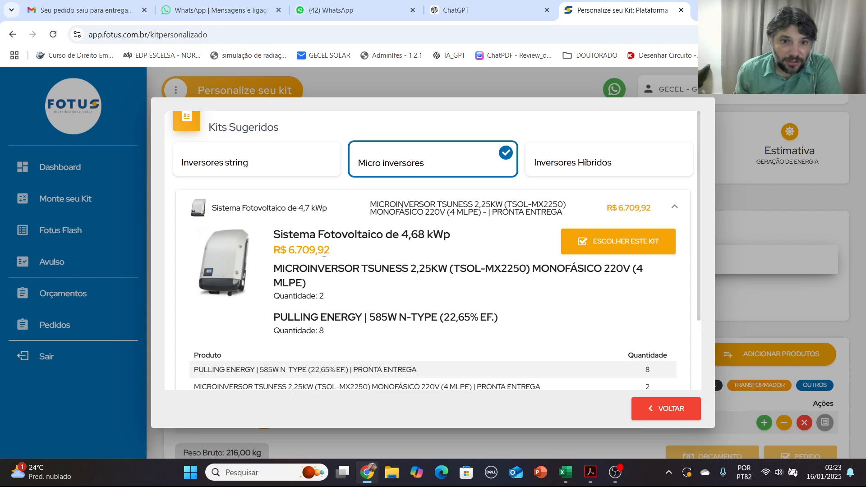
left_click_drag(326, 334, 296, 334)
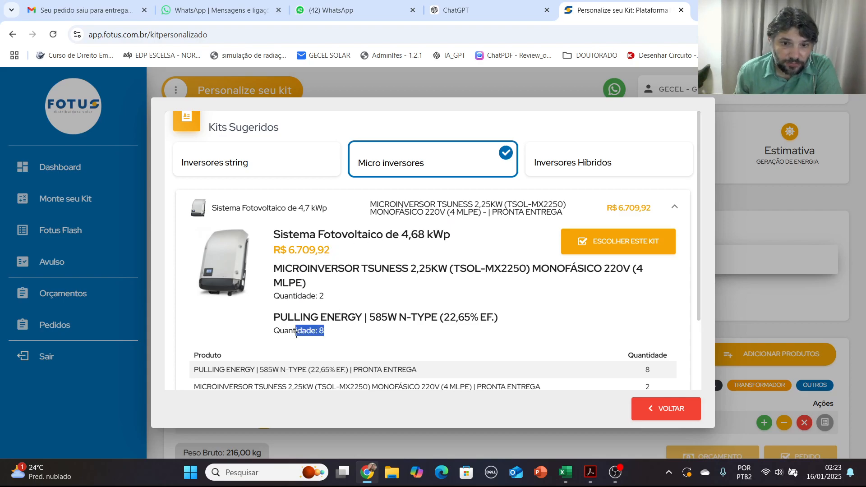
Check the second kit's module brand and power in the Excel proposal and copy the inverter name MICROINVERSOR TSUNESS from Fotus
left_click(565, 472)
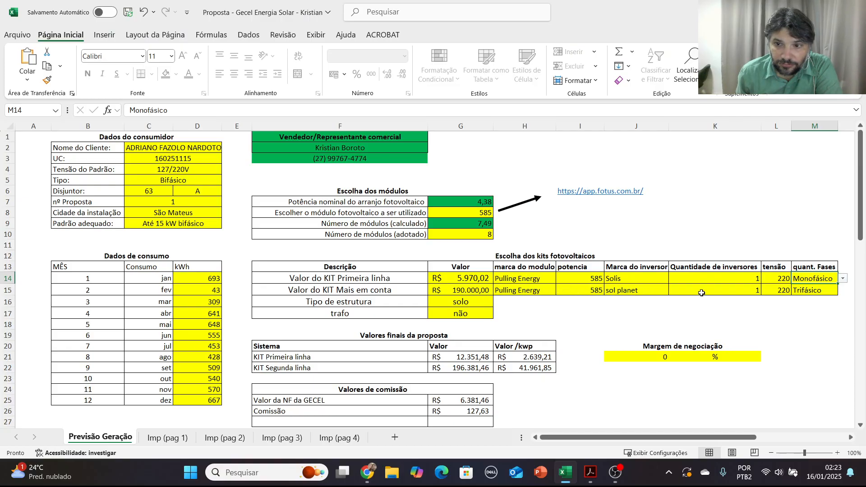
left_click(537, 291)
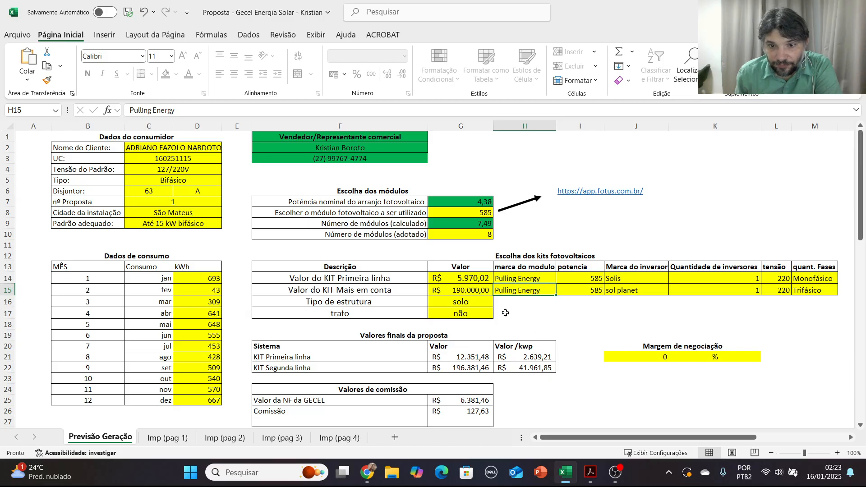
left_click(580, 294)
left_click(621, 291)
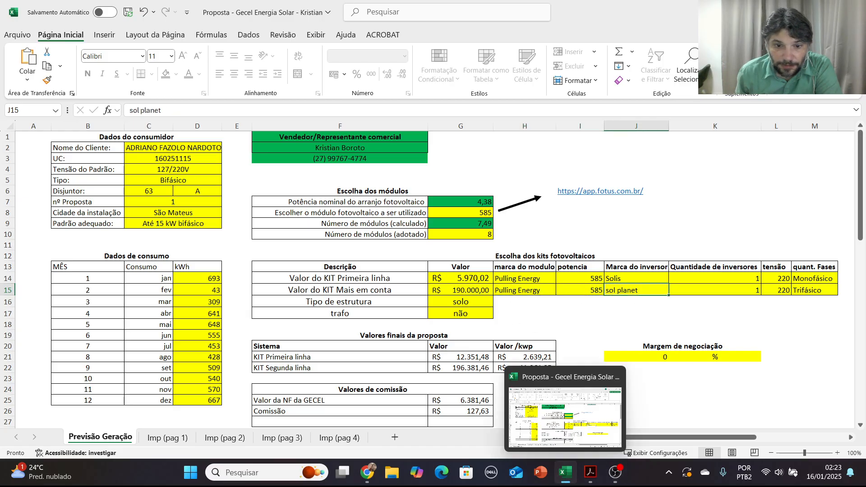
mouse_move(364, 475)
left_click(405, 392)
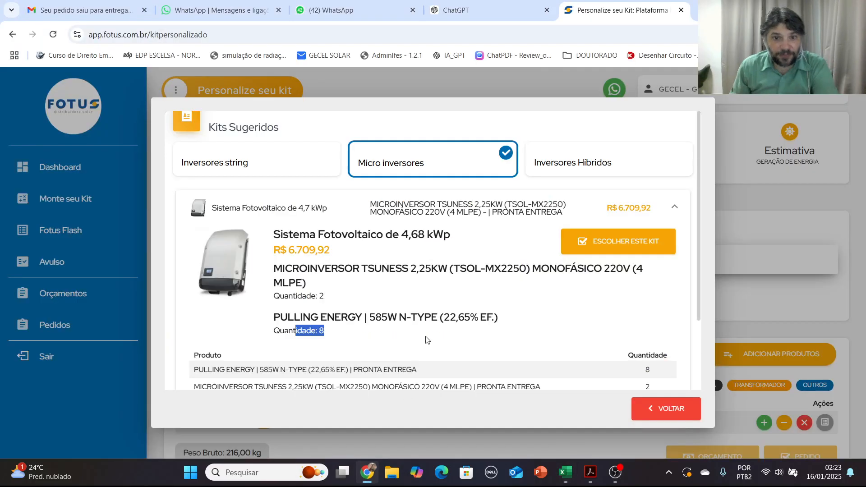
left_click_drag(408, 269, 278, 271)
key("ctrl+c")
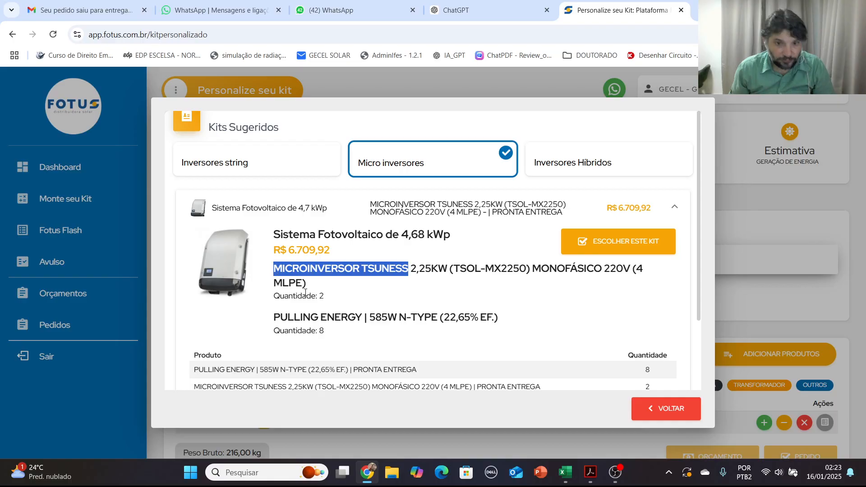
Replace the second kit's Marca do inversor in the Excel proposal with the copied name, shortened to MICRO TSUNESS
left_click(565, 472)
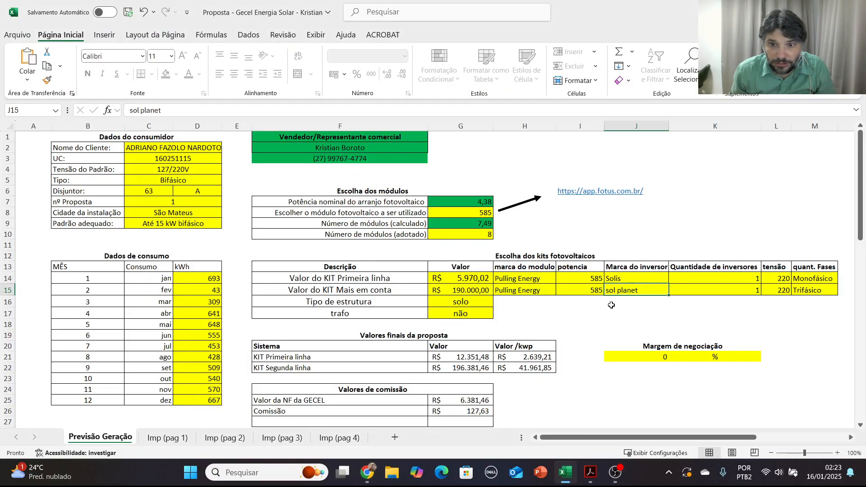
double_click(636, 291)
left_click_drag(643, 291, 605, 292)
key("ctrl+v")
left_click_drag(664, 292, 633, 292)
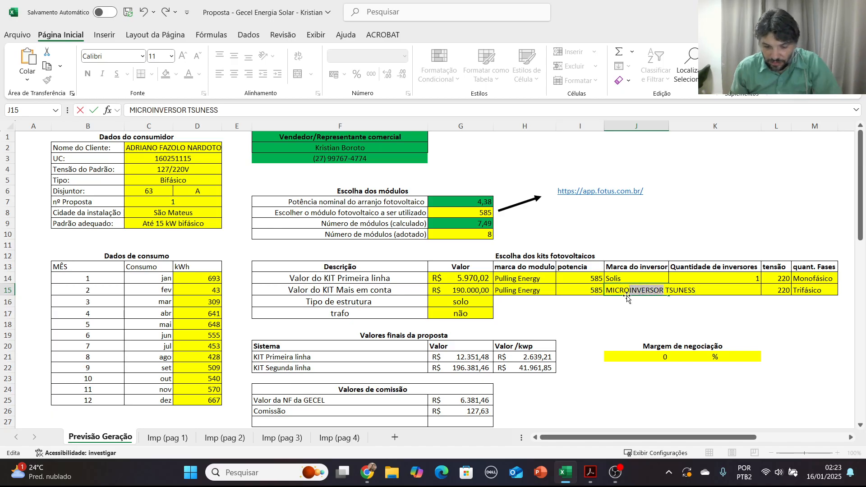
key("BackSpace")
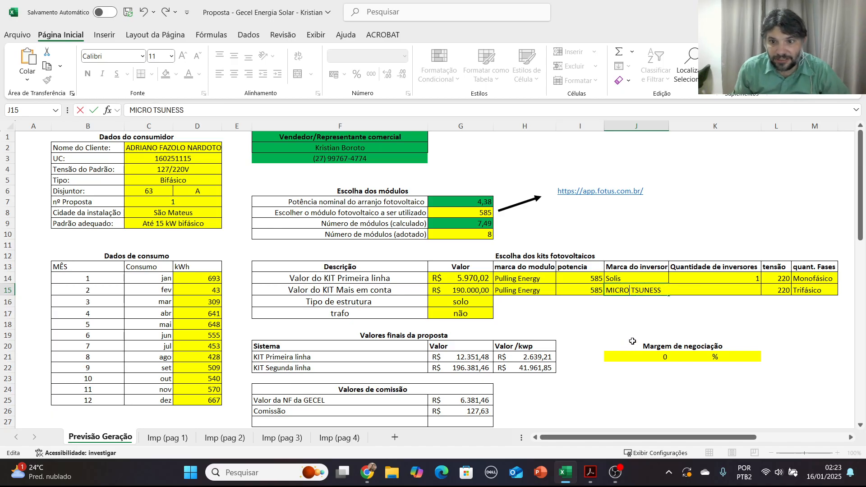
left_click(611, 309)
Look up the microinverter quantity on Fotus and set the second kit's Quantidade de inversores to 2 in the Excel proposal
left_click(717, 289)
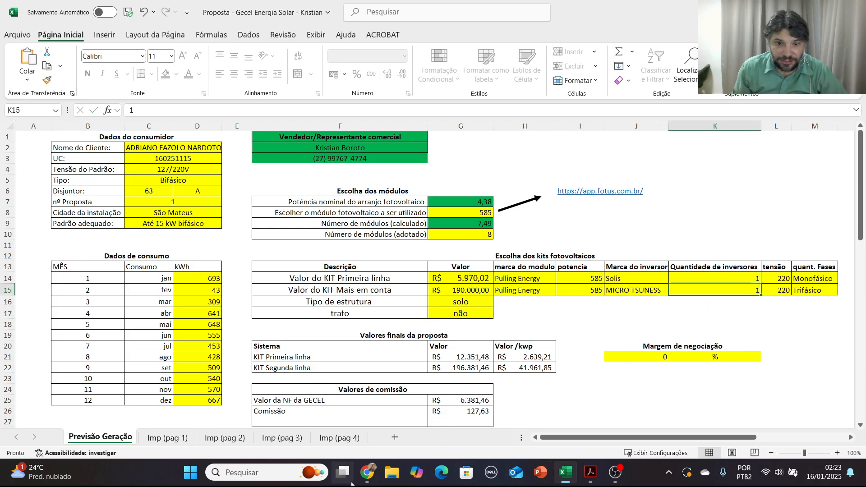
left_click(368, 472)
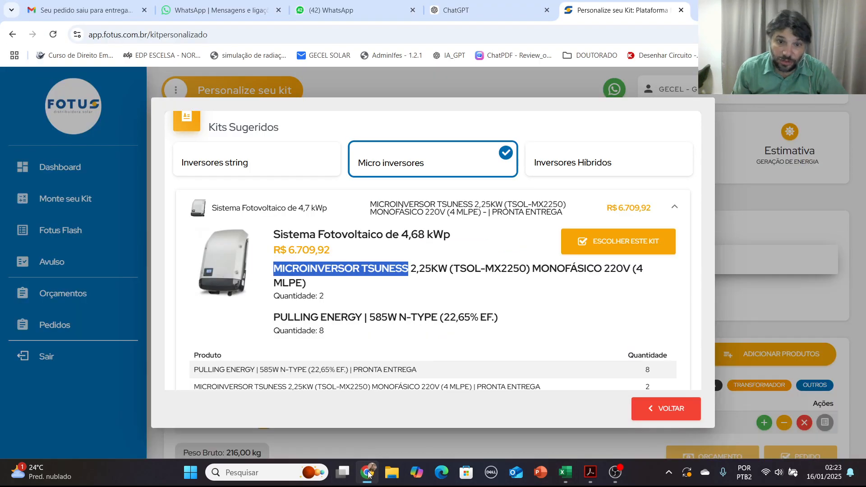
left_click(368, 472)
type("2")
key("Return")
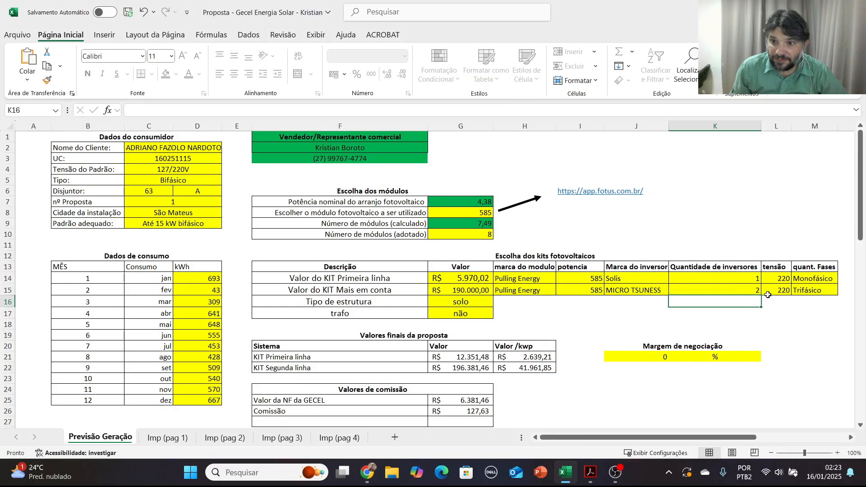
Set the second kit's quant. Fases to Monofásico
left_click(823, 291)
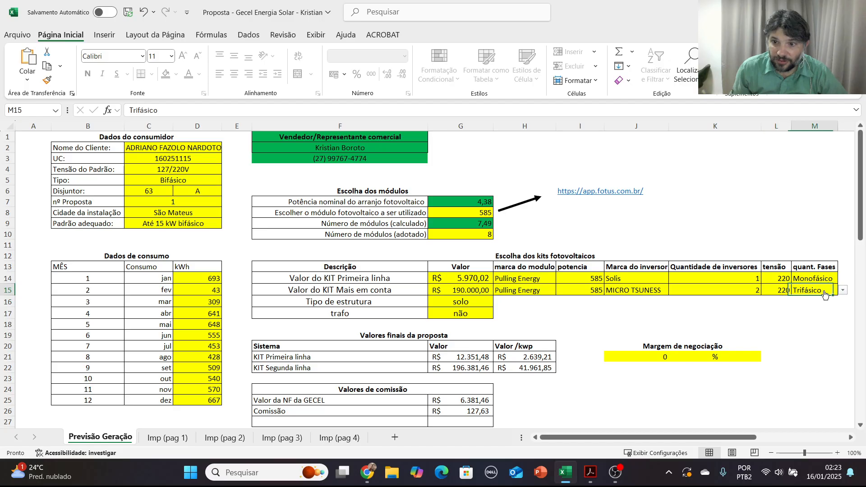
left_click(843, 291)
left_click(813, 303)
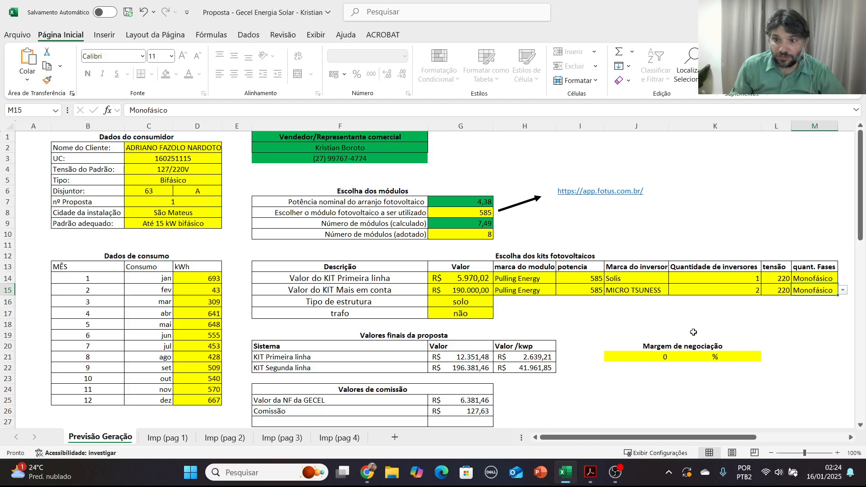
left_click(582, 322)
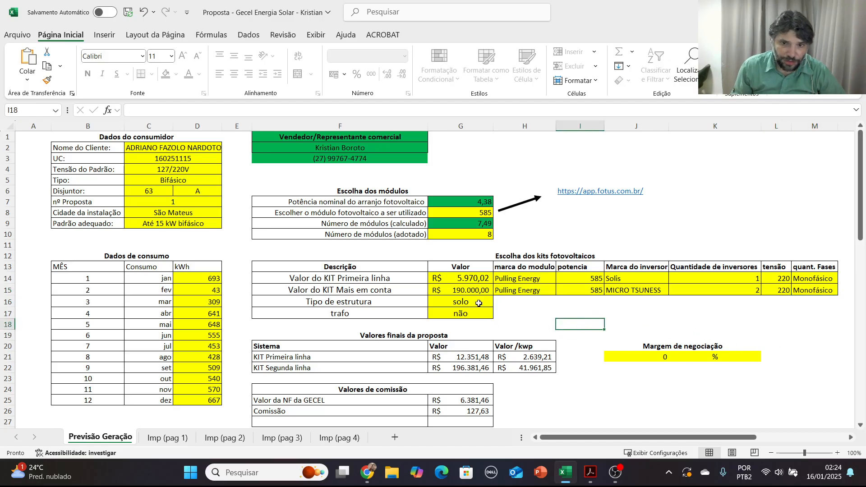
Look up the microinverter kit's price on Fotus and set Valor do KIT Mais em conta to 6709,92 in the Excel proposal
left_click(452, 290)
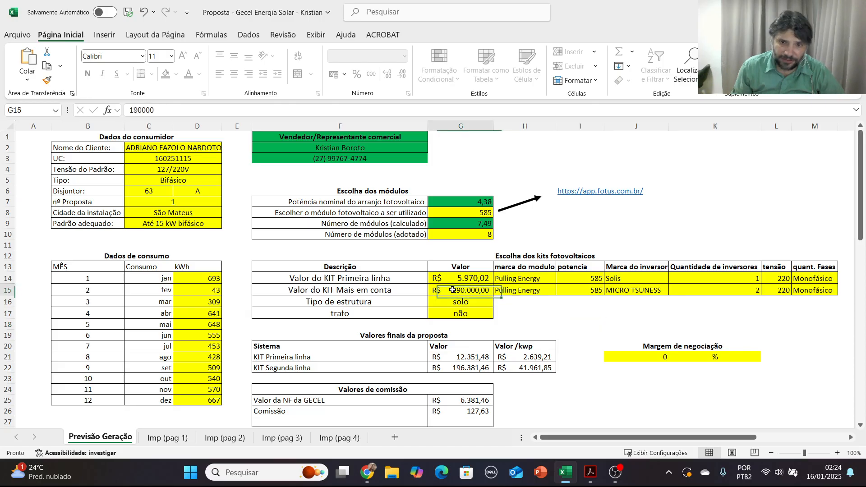
left_click(367, 473)
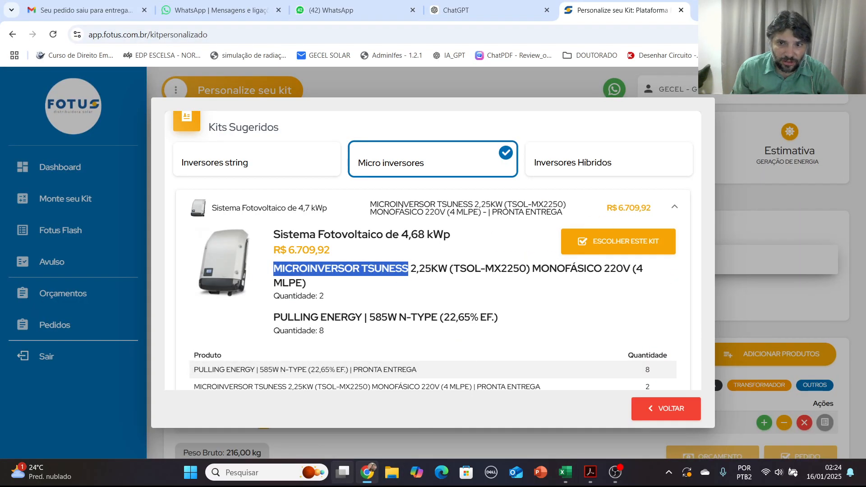
left_click(367, 473)
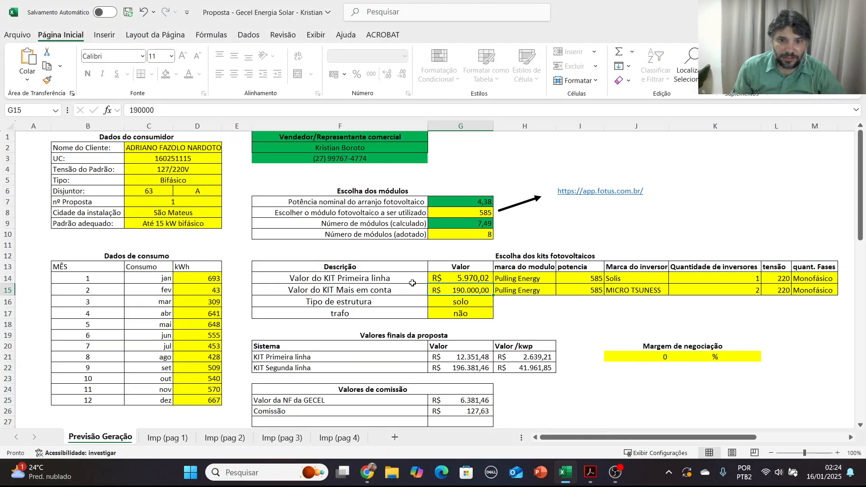
type("6709,92")
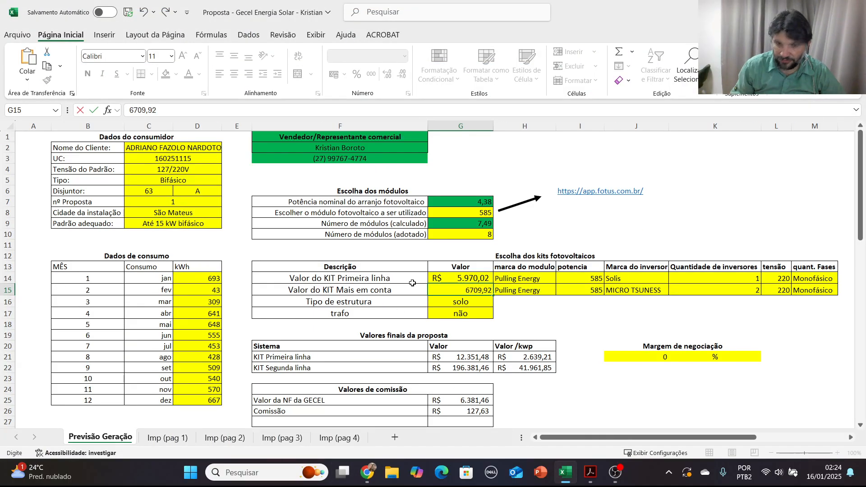
key("Return")
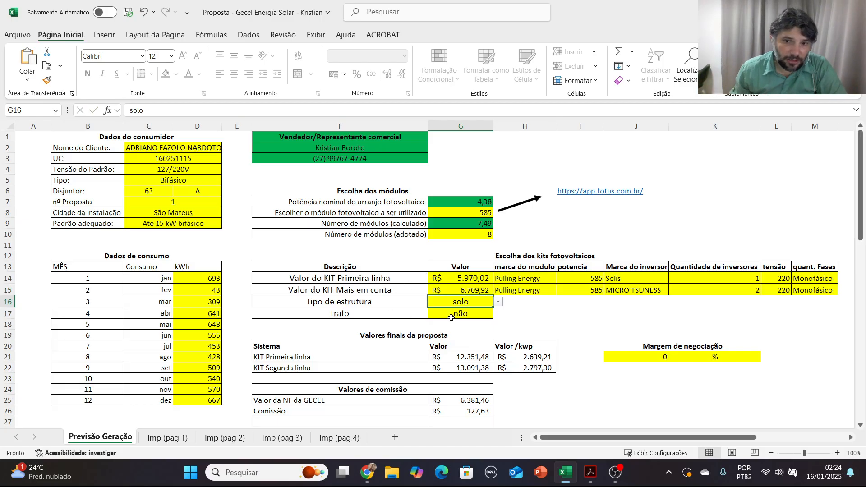
Set Tipo de estrutura to telhado and check the trafo setting
left_click(498, 302)
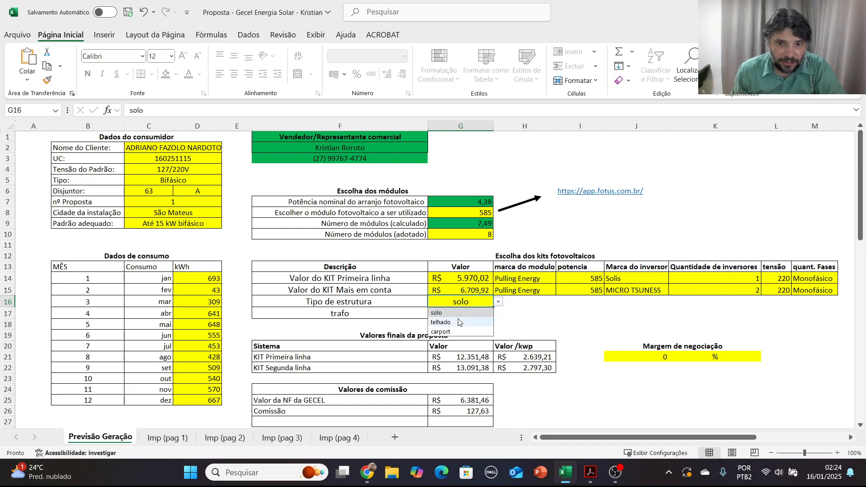
left_click(457, 323)
left_click(514, 309)
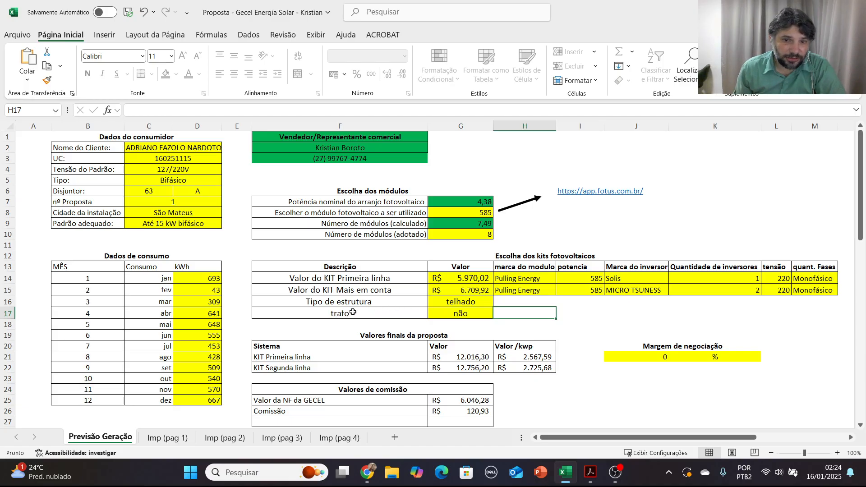
left_click(464, 316)
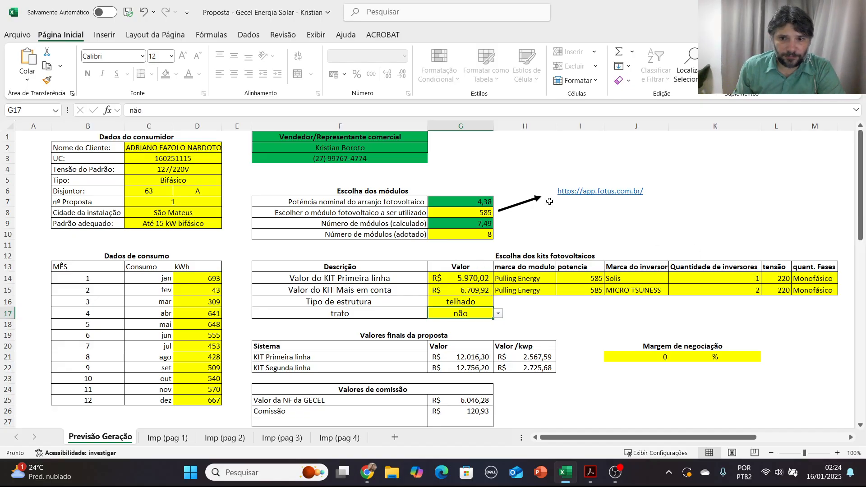
Review the proposal's final kit values, the commission values and the negotiation margin
scroll(463, 233, "down", 4)
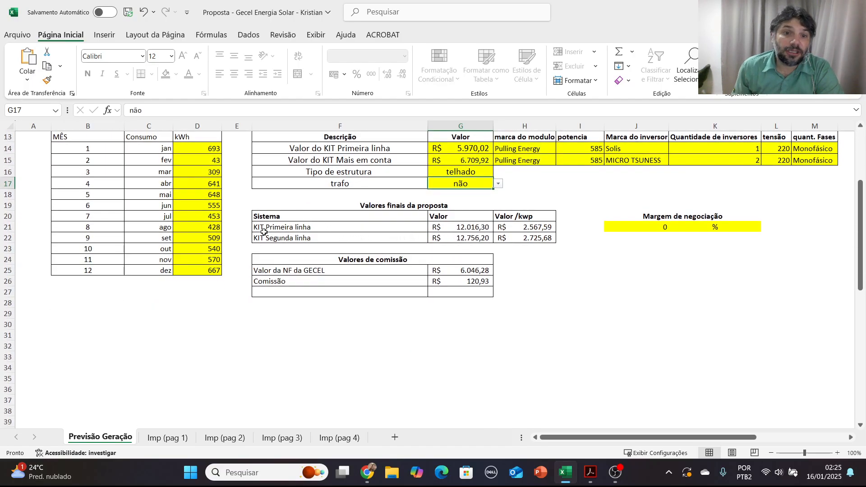
scroll(263, 231, "up", 1)
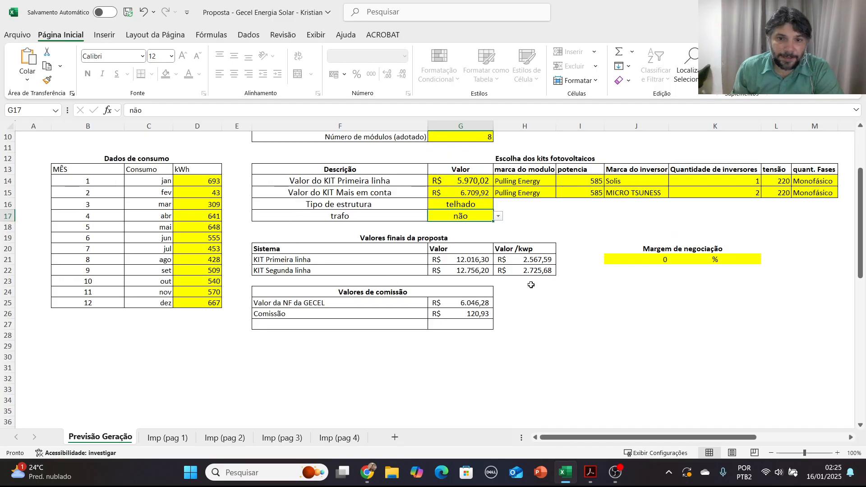
scroll(485, 264, "up", 1)
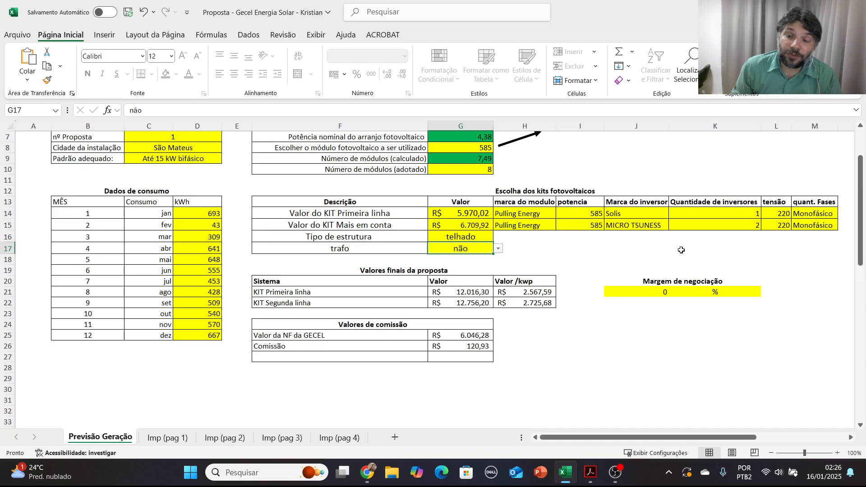
Set the Margem de negociação to 60 %
left_click(650, 293)
left_click(675, 293)
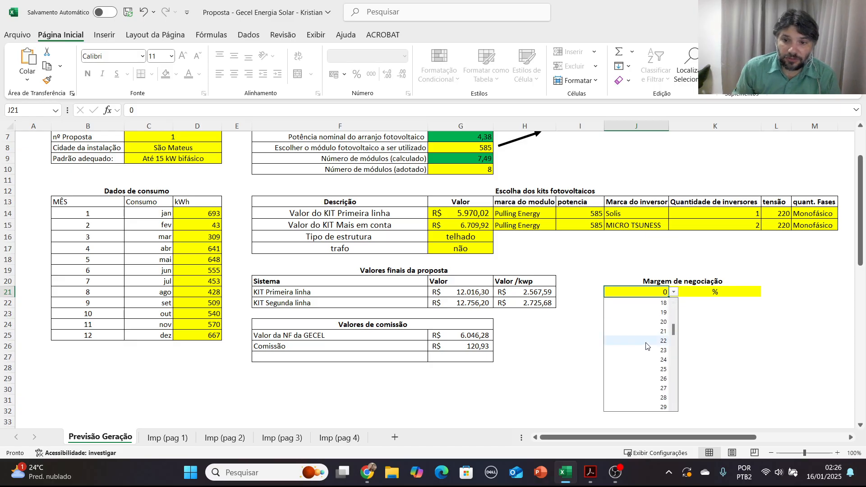
scroll(645, 347, "down", 20)
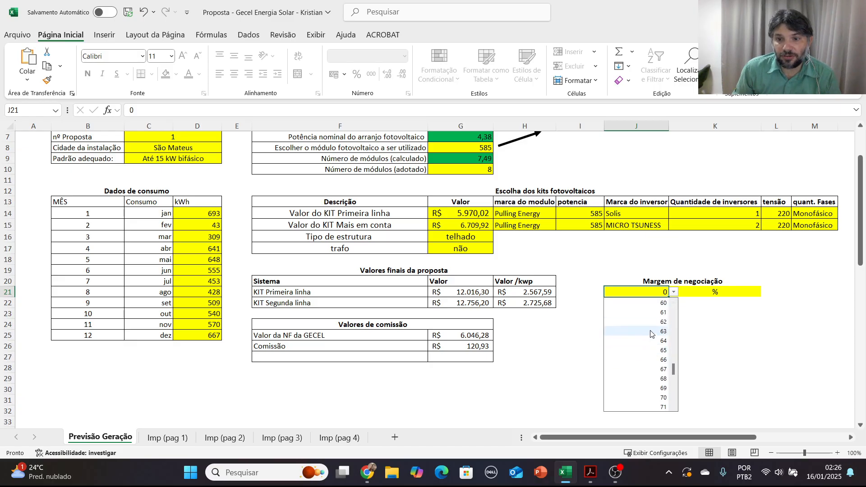
left_click(641, 305)
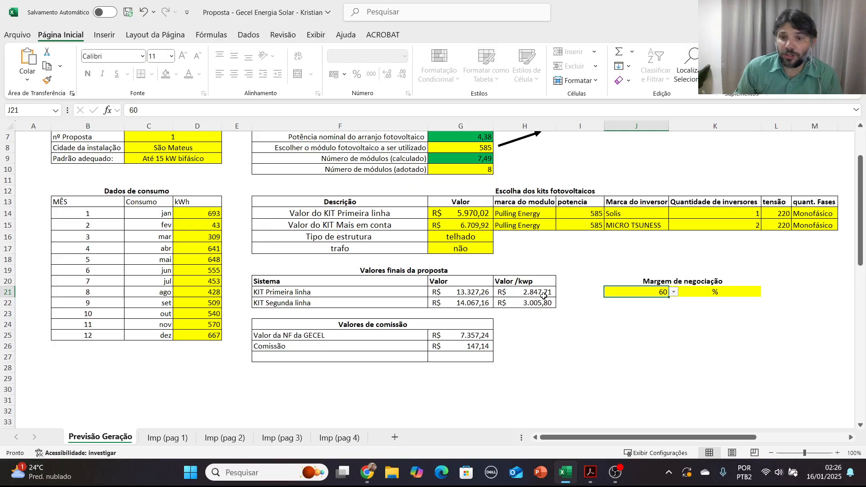
Raise the Margem de negociação to 90 %
left_click(674, 293)
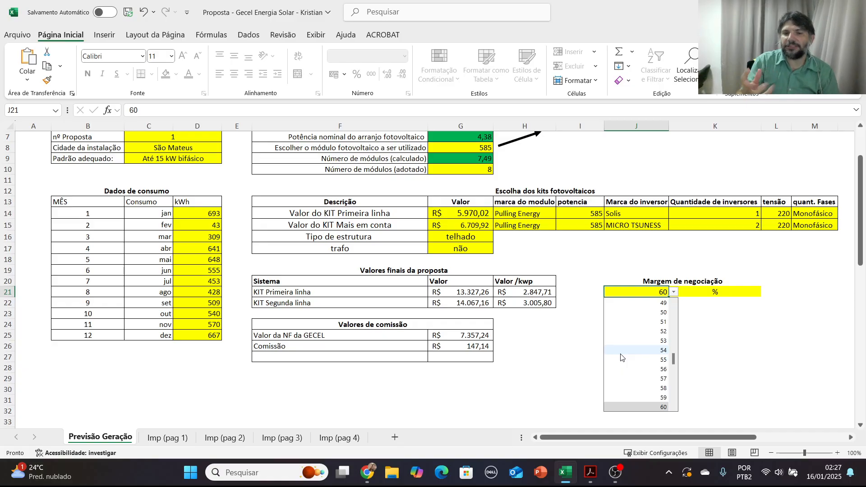
scroll(621, 352, "down", 10)
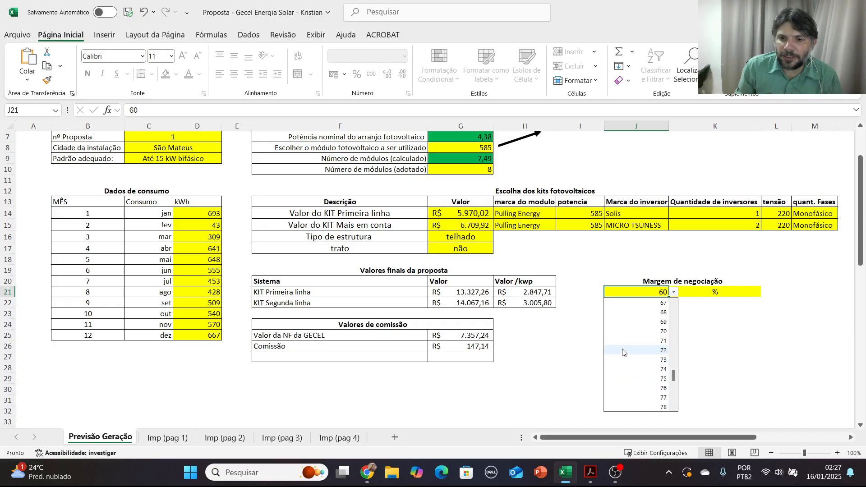
scroll(631, 399, "down", 1)
left_click(637, 379)
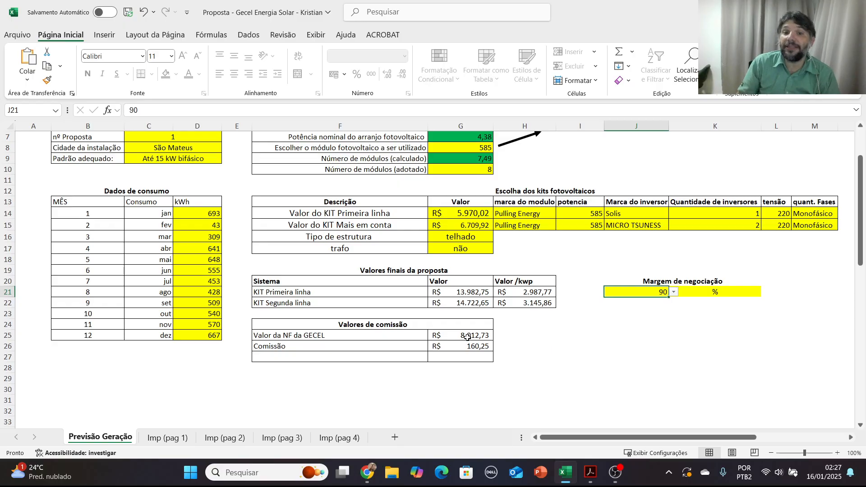
Review the final values of both kits and the Valor da NF da GECEL
left_click(470, 293)
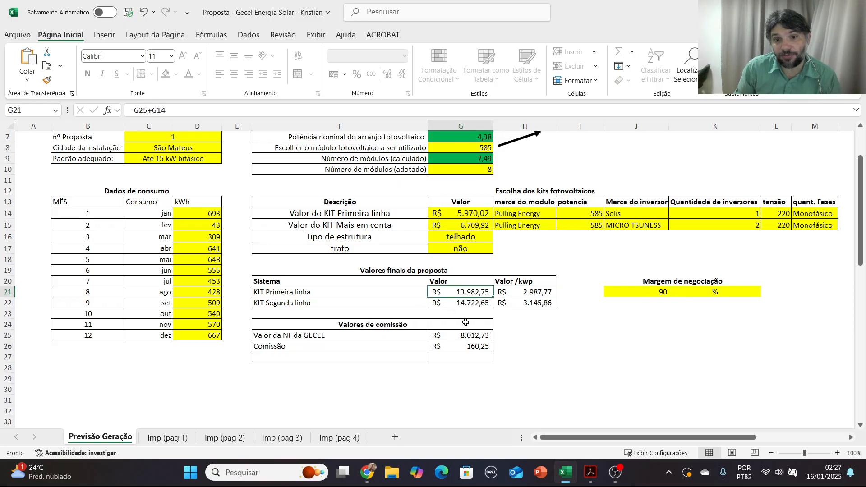
left_click(467, 304)
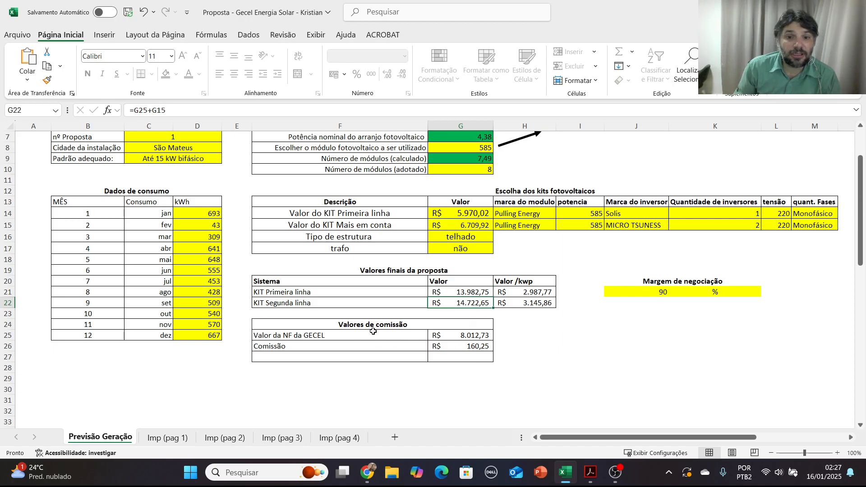
left_click_drag(352, 333, 451, 336)
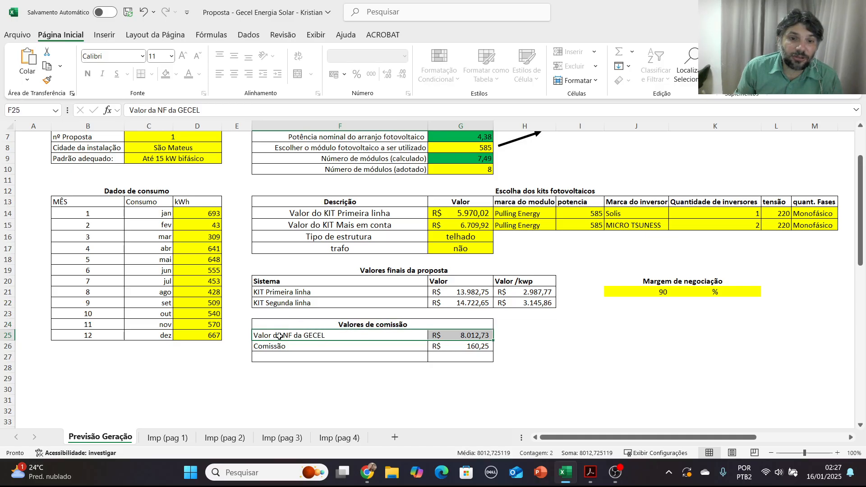
left_click(473, 336)
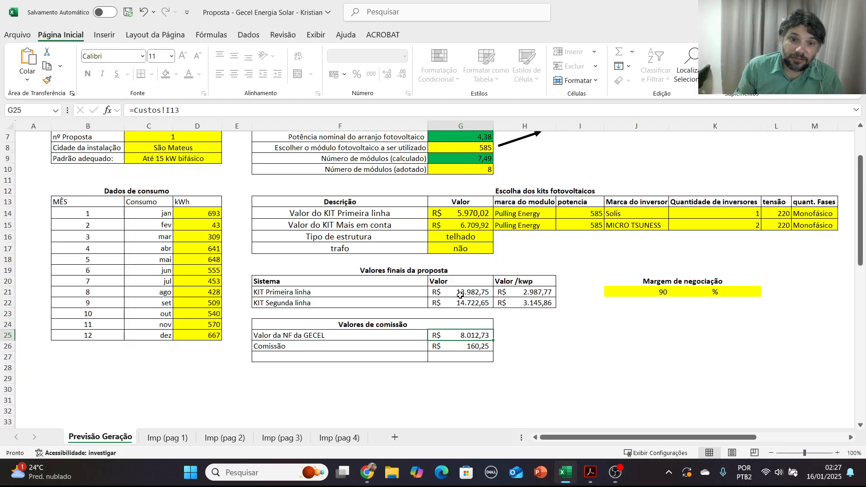
Trace how each kit's cost and the Gecel NF value make up its final proposal value, and check the commission
left_click(463, 215)
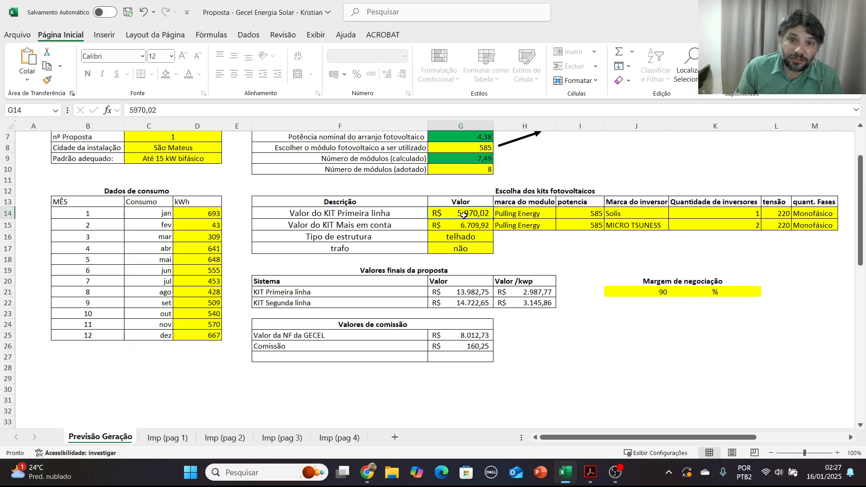
left_click(459, 292)
left_click(472, 334)
left_click(481, 215)
left_click(465, 293)
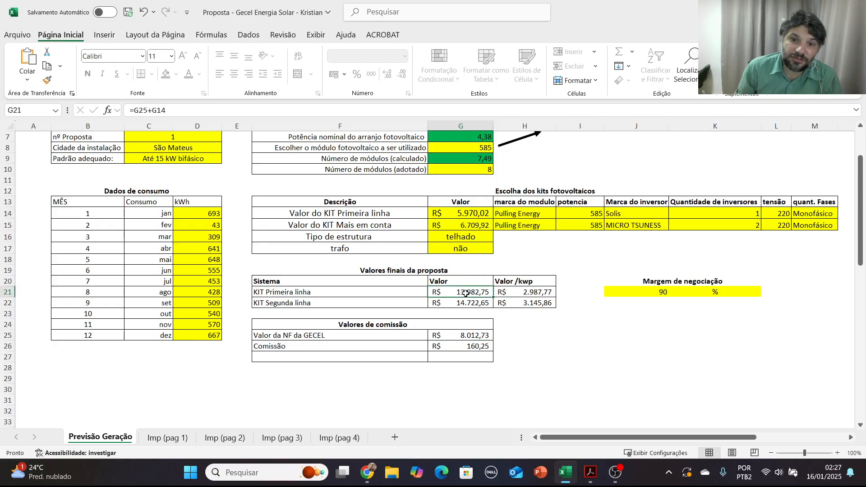
left_click(471, 344)
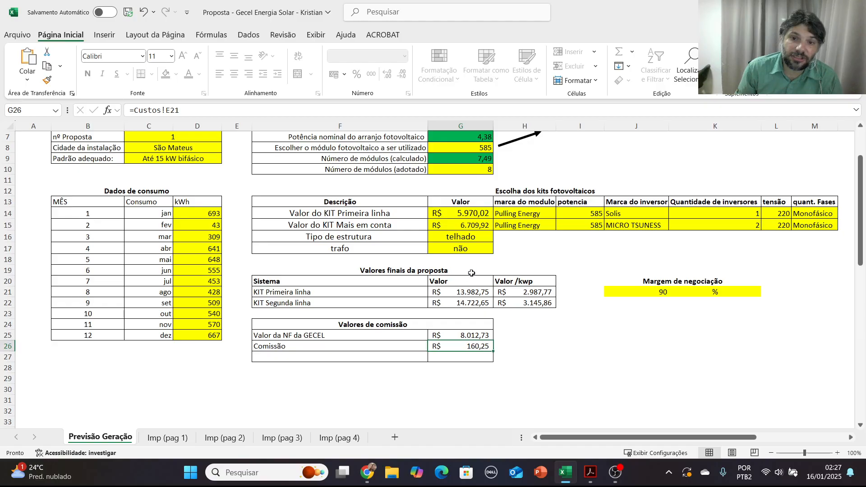
left_click(478, 228)
left_click(457, 304)
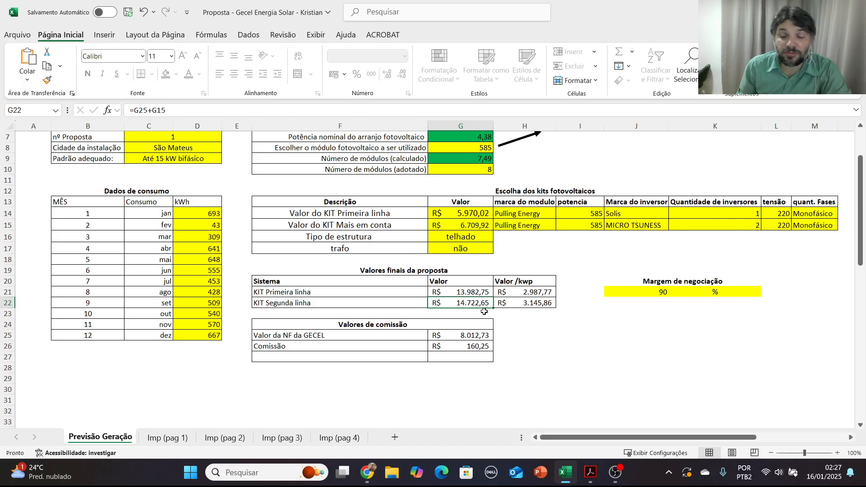
left_click_drag(401, 346, 451, 346)
left_click(540, 347)
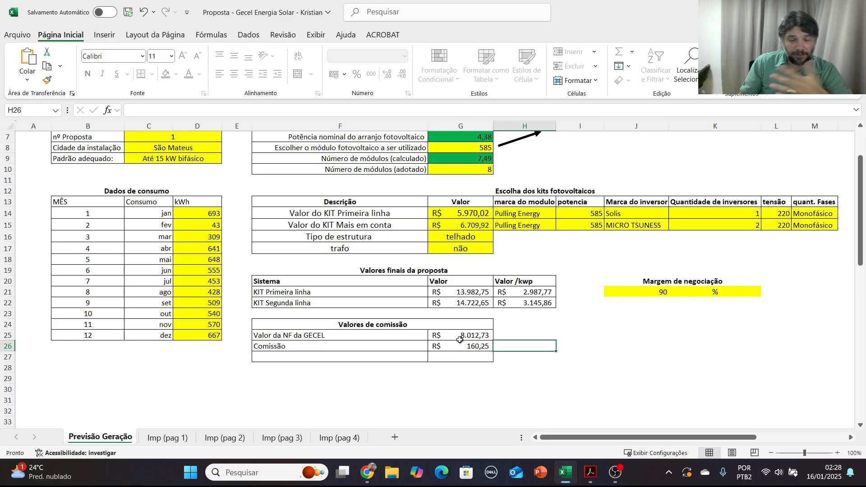
Look through the four printable proposal sheets, from the cover page to the warranty and terms page
scroll(407, 314, "up", 2)
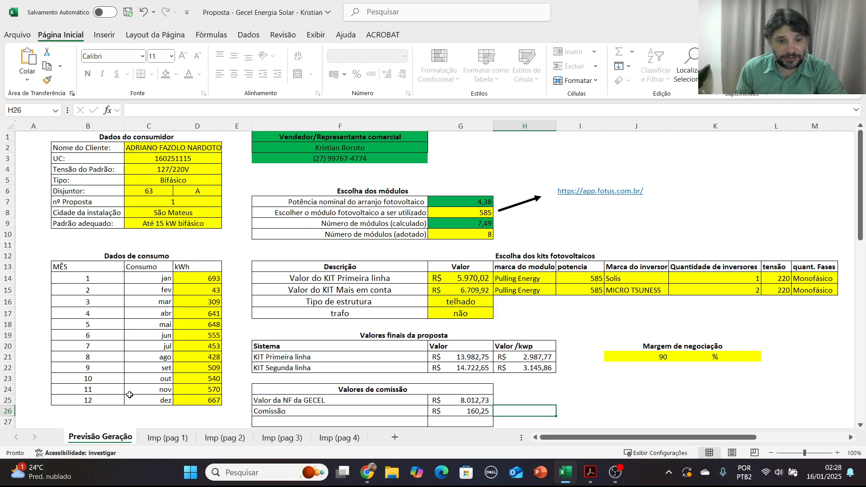
left_click(151, 445)
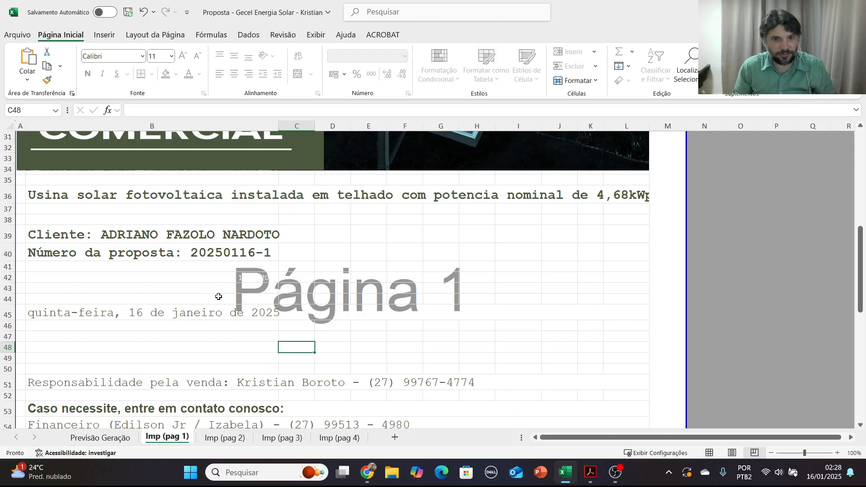
scroll(219, 296, "down", 1)
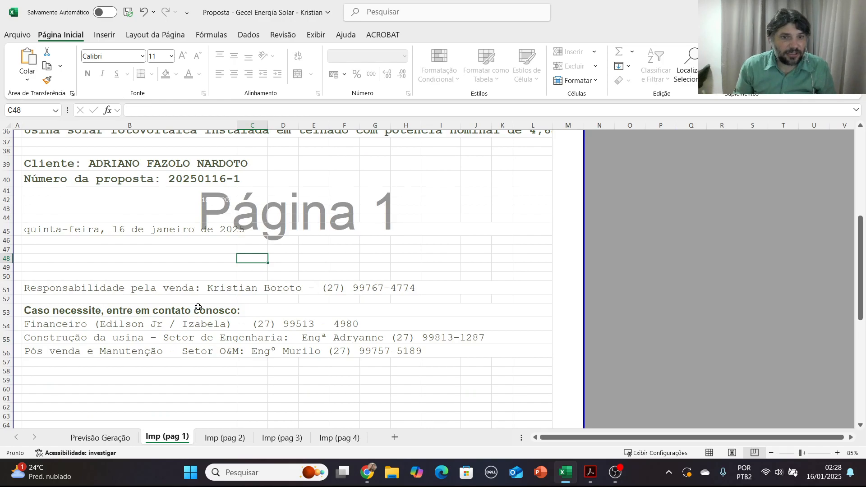
left_click(225, 438)
scroll(281, 348, "down", 4)
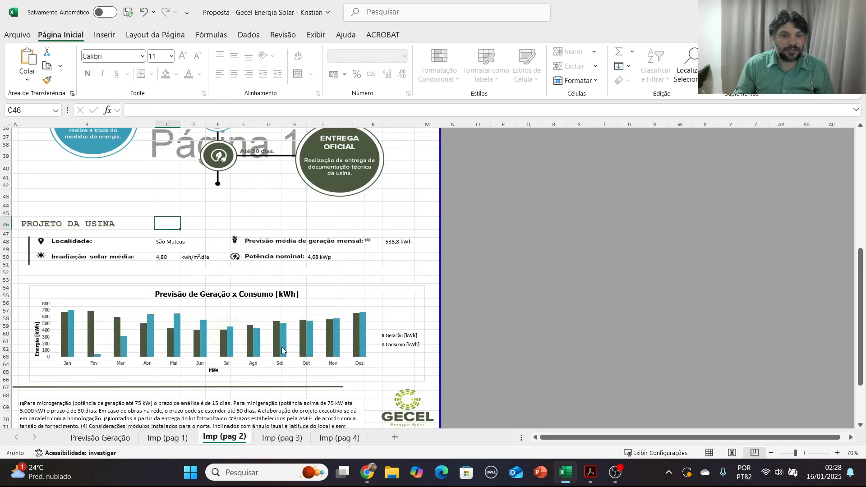
left_click(276, 440)
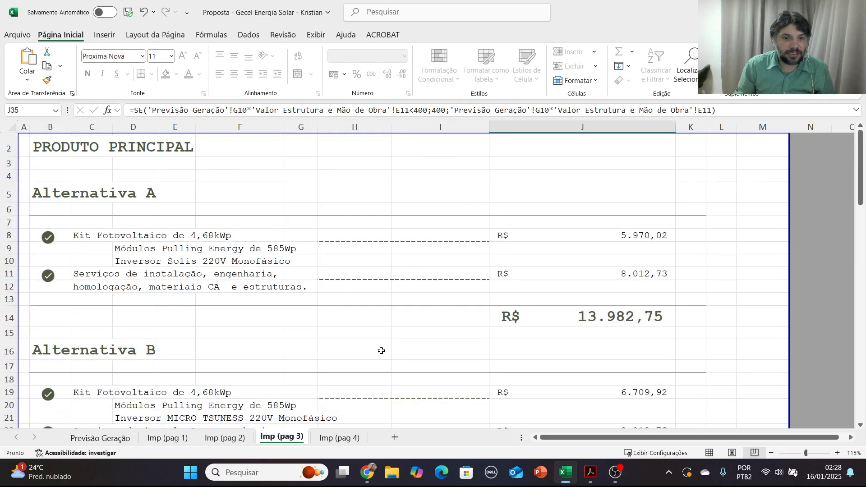
left_click(339, 437)
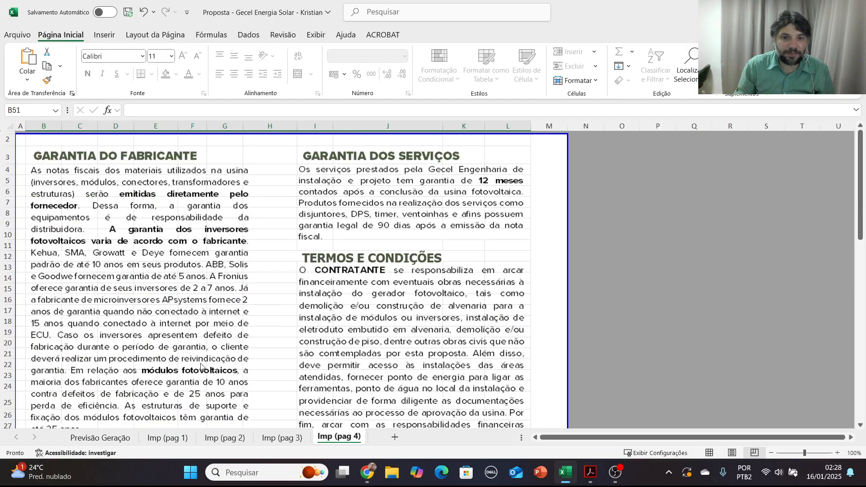
scroll(254, 372, "down", 4)
scroll(254, 372, "up", 5)
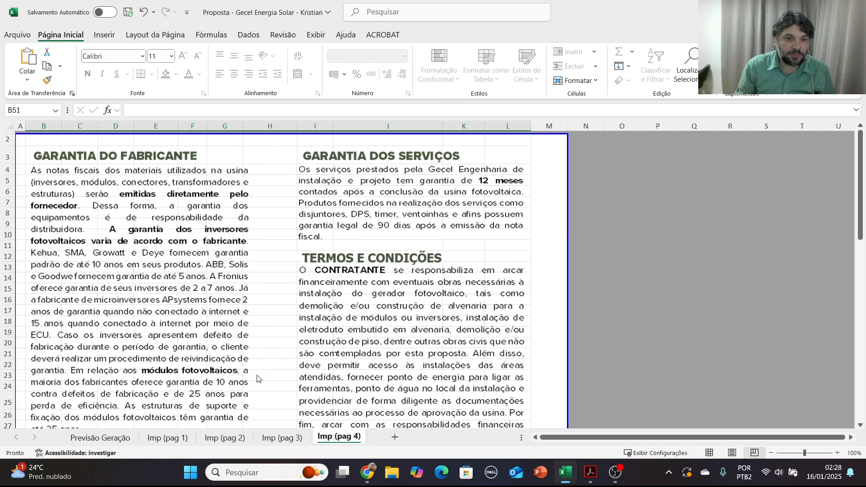
Group the sheets Imp (pag 1), Imp (pag 2), Imp (pag 3) and Imp (pag 4)
left_click(171, 438)
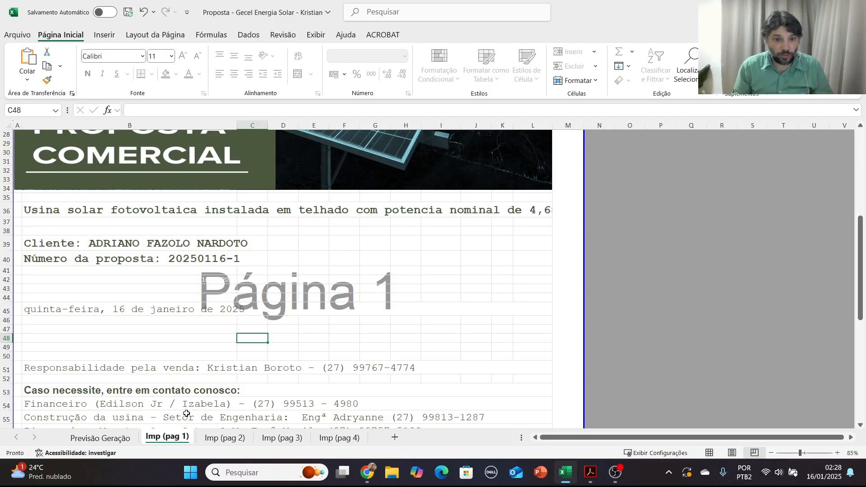
left_click(225, 439, "ctrl")
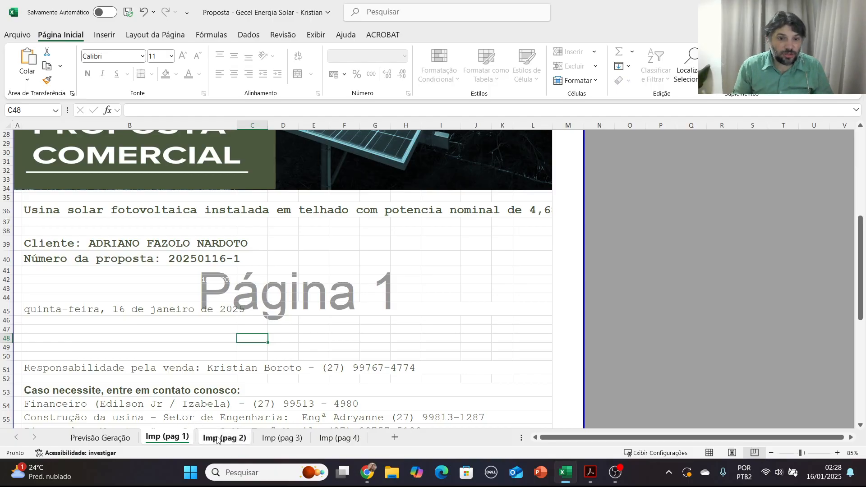
left_click(266, 442, "ctrl")
left_click(336, 439, "ctrl")
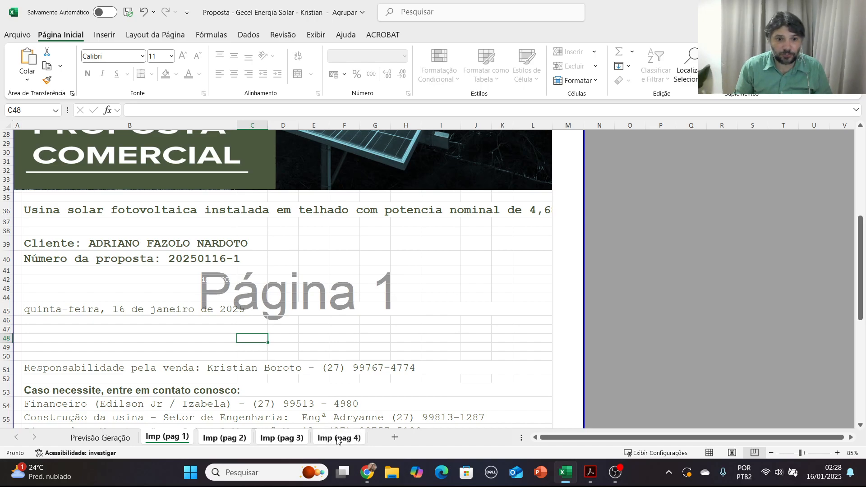
Print the grouped sheets to Adobe PDF and save the file in Downloads under the suggested name
left_click(21, 40)
left_click(37, 272)
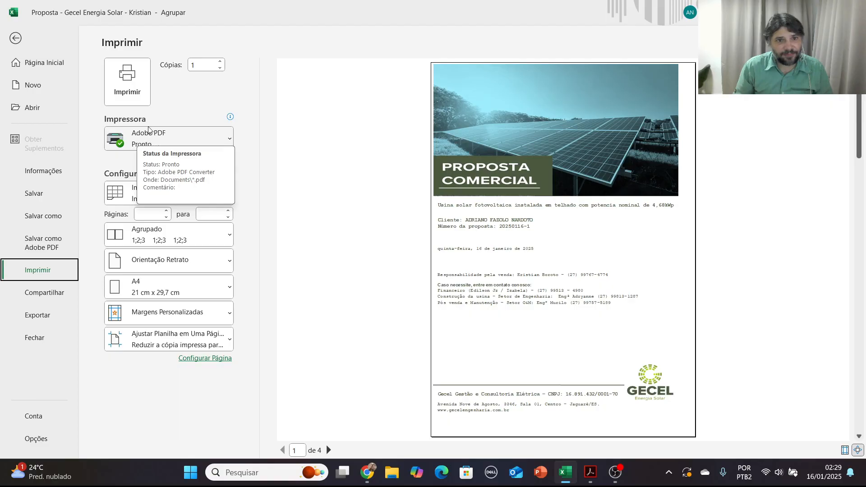
left_click(127, 82)
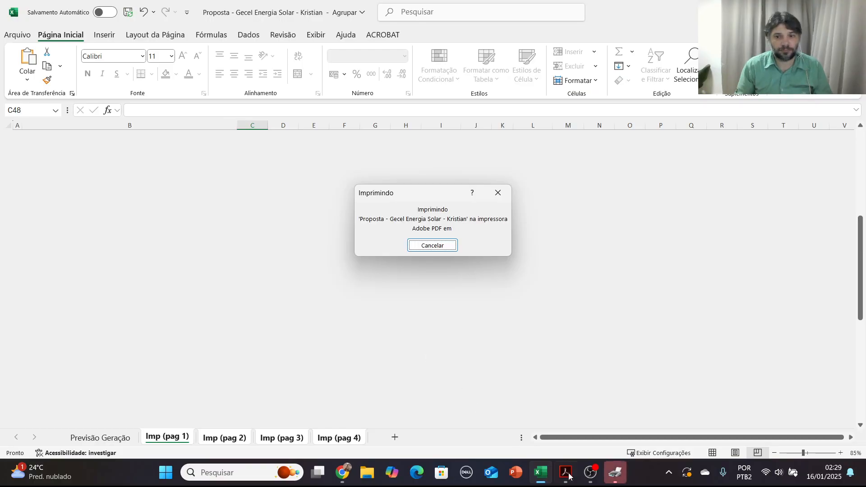
left_click(615, 481)
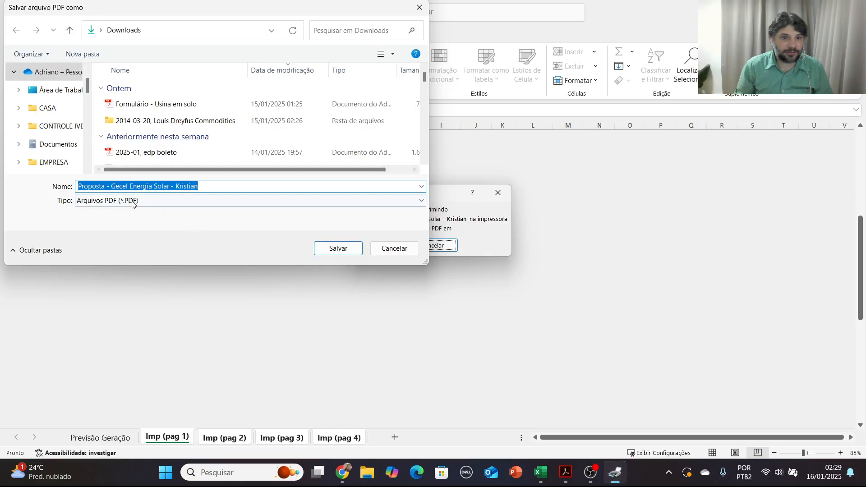
left_click(329, 251)
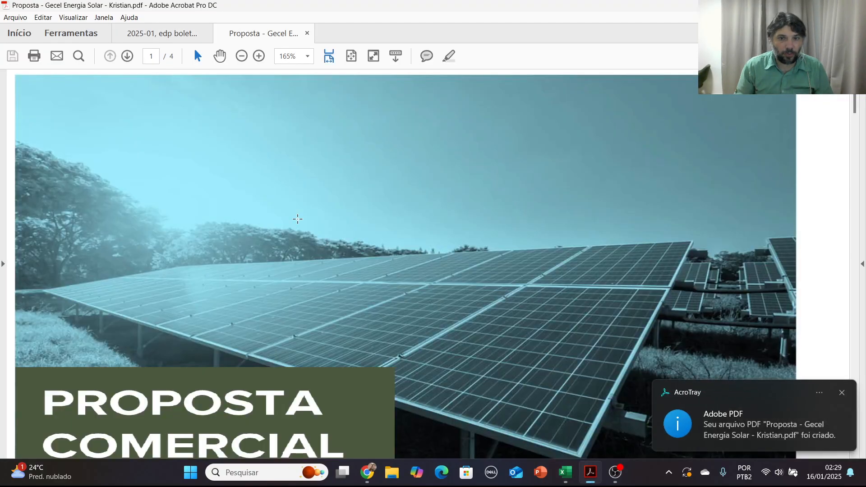
Check the cover page of the exported proposal PDF for the client, proposal number, issue date and sales representative
left_click(352, 57)
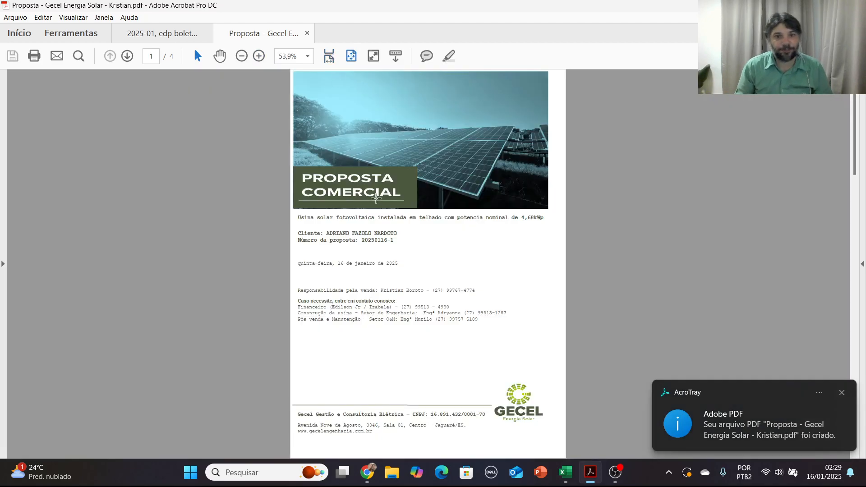
scroll(341, 241, "up", 1)
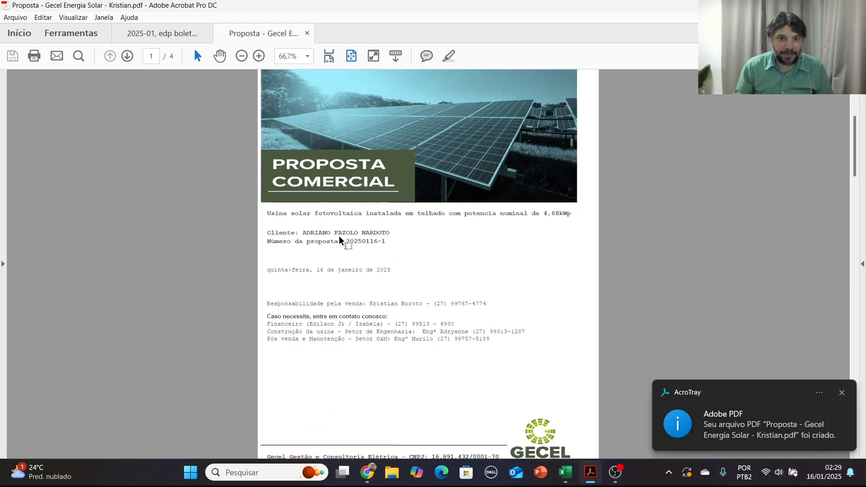
scroll(339, 239, "up", 2)
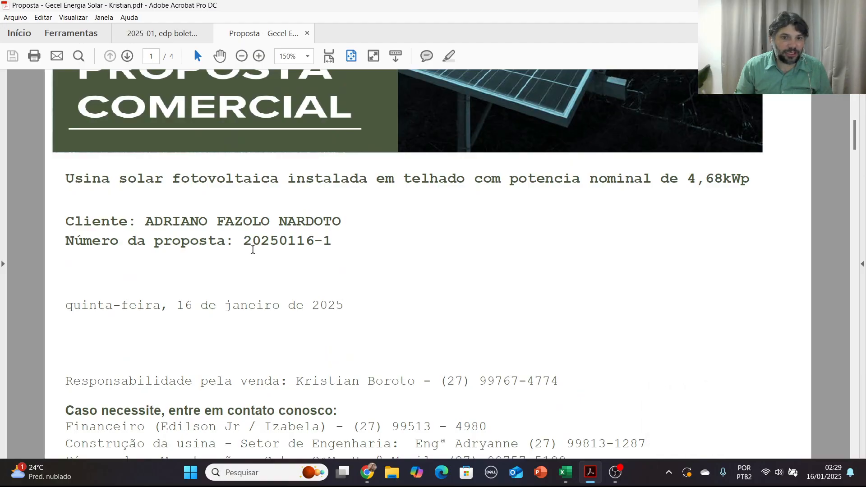
left_click_drag(243, 241, 352, 249)
scroll(352, 249, "down", 1)
left_click_drag(180, 283, 338, 280)
scroll(410, 272, "down", 2)
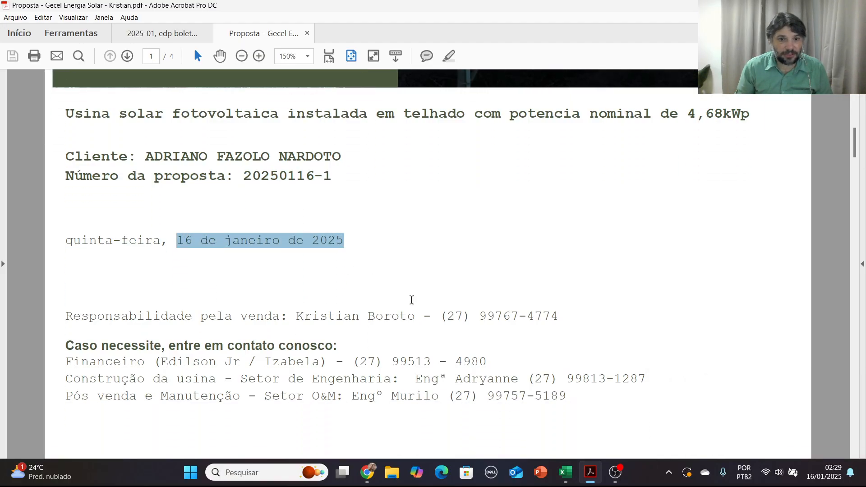
left_click_drag(295, 316, 386, 317)
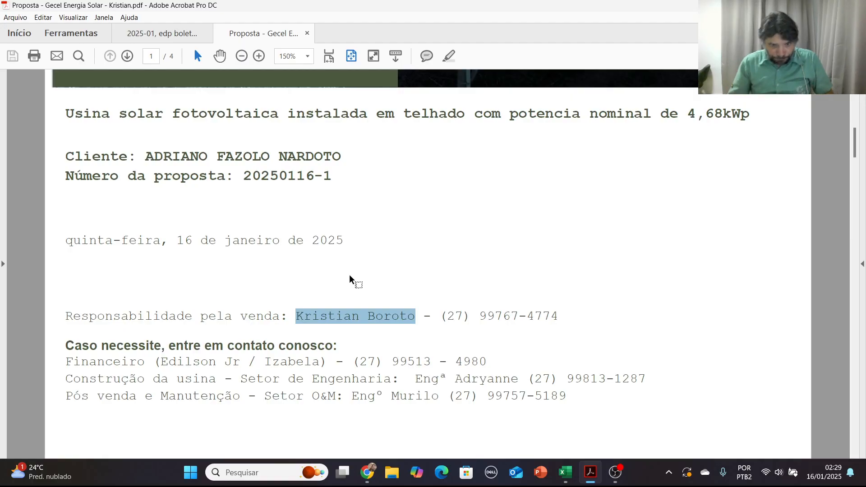
Go through the cover page's contacts for finance, plant construction, and after-sales and maintenance, including names and phone numbers
scroll(261, 224, "down", 1)
scroll(255, 235, "down", 2)
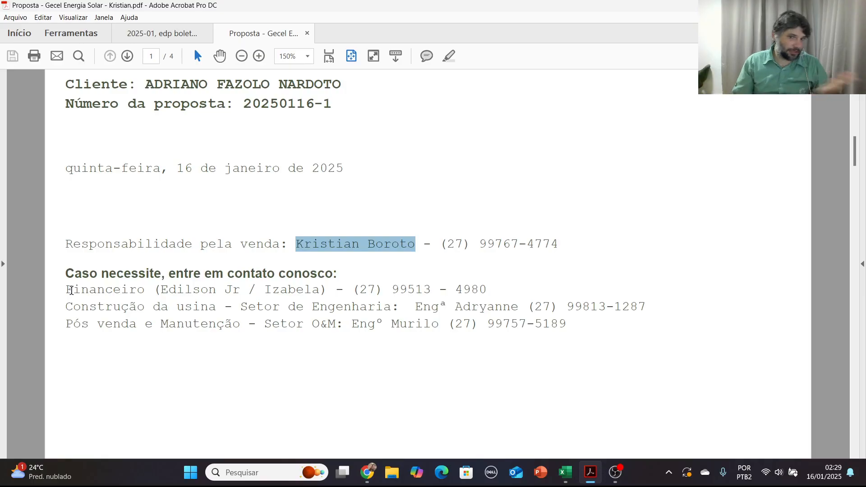
left_click_drag(66, 290, 162, 289)
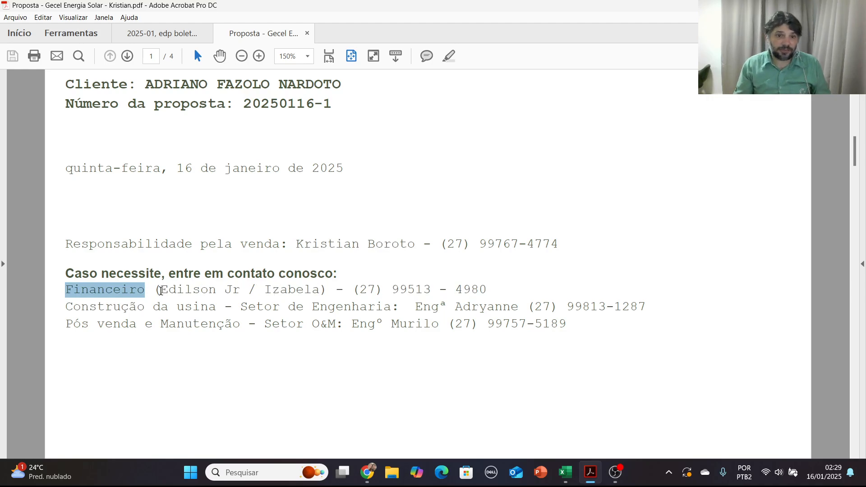
left_click_drag(161, 290, 243, 291)
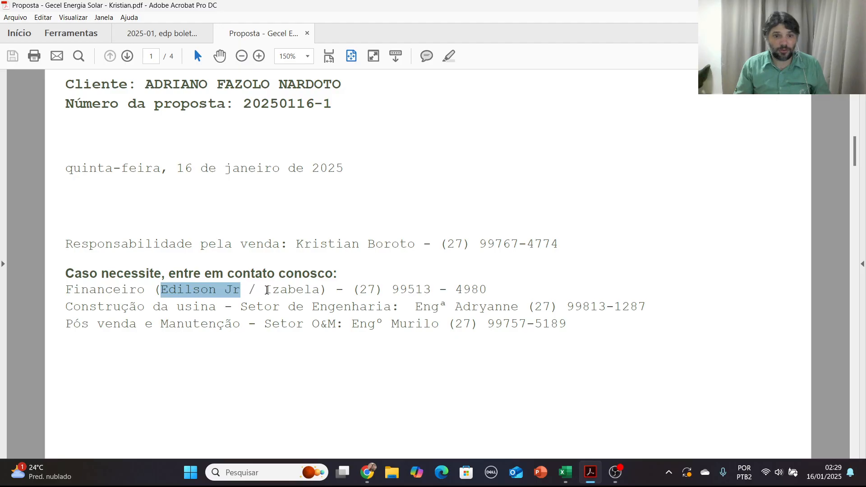
left_click_drag(491, 293, 397, 294)
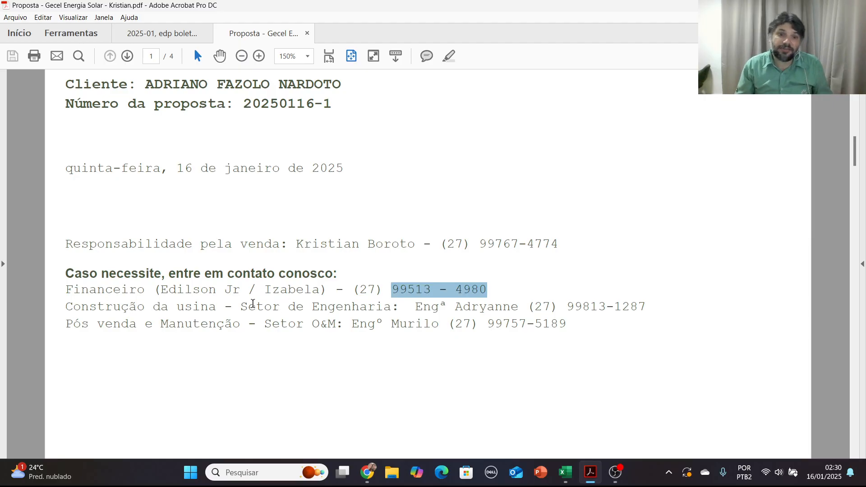
left_click_drag(240, 307, 518, 307)
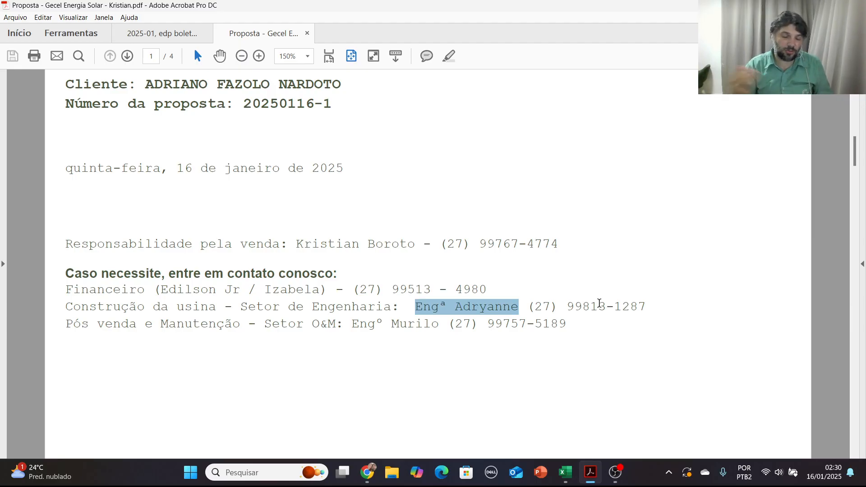
left_click_drag(65, 323, 193, 329)
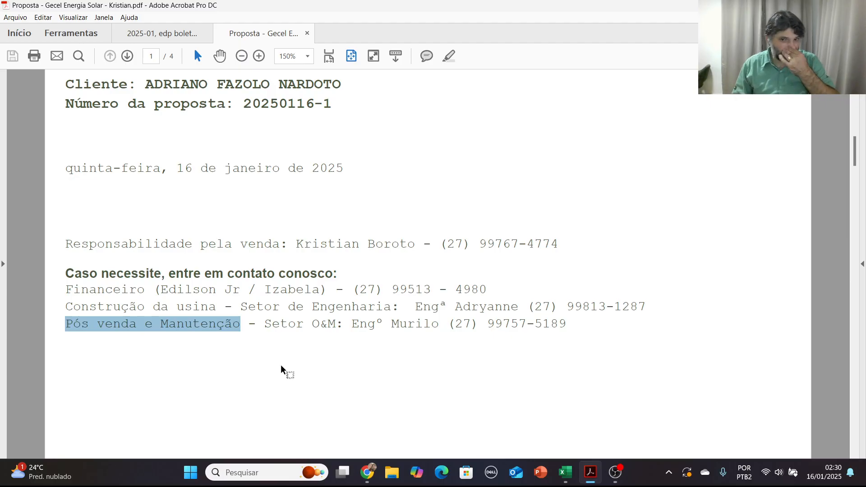
left_click(356, 326)
left_click_drag(356, 326, 578, 328)
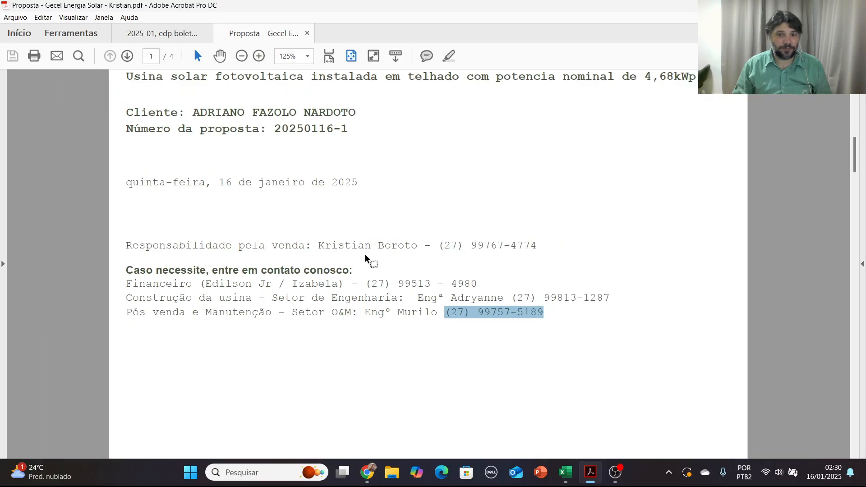
Examine page 2's timeline of proposed services and deadlines, down to the Projeto da usina section
scroll(364, 254, "down", 3)
scroll(362, 259, "down", 5)
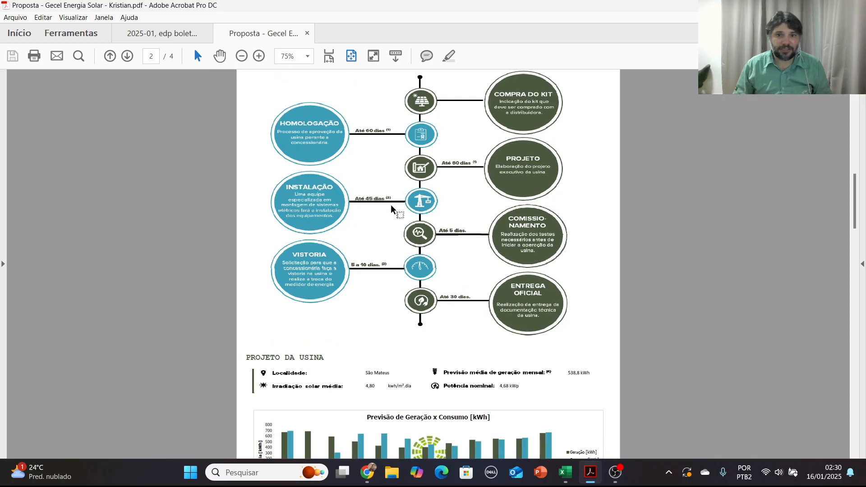
scroll(391, 205, "up", 2)
scroll(410, 228, "up", 1)
scroll(410, 228, "up", 1)
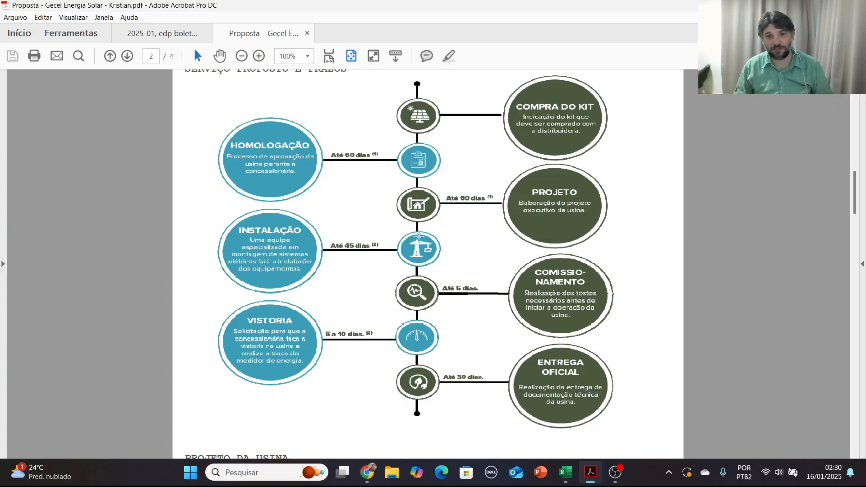
scroll(440, 285, "down", 5)
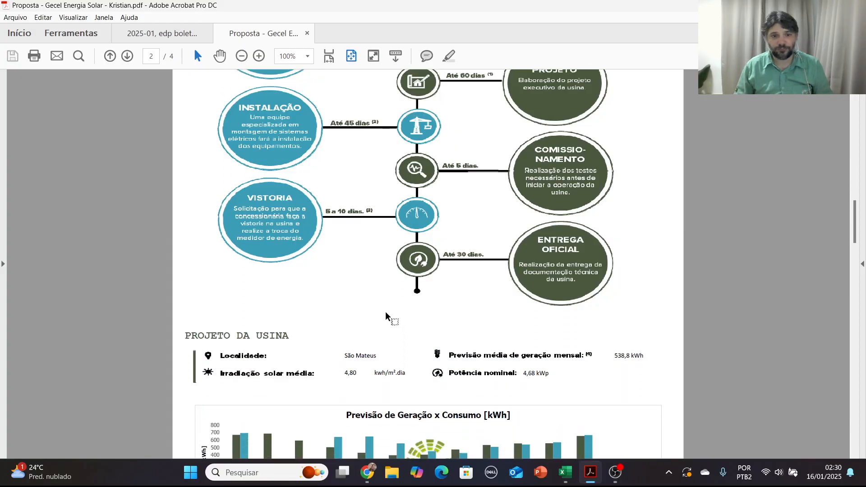